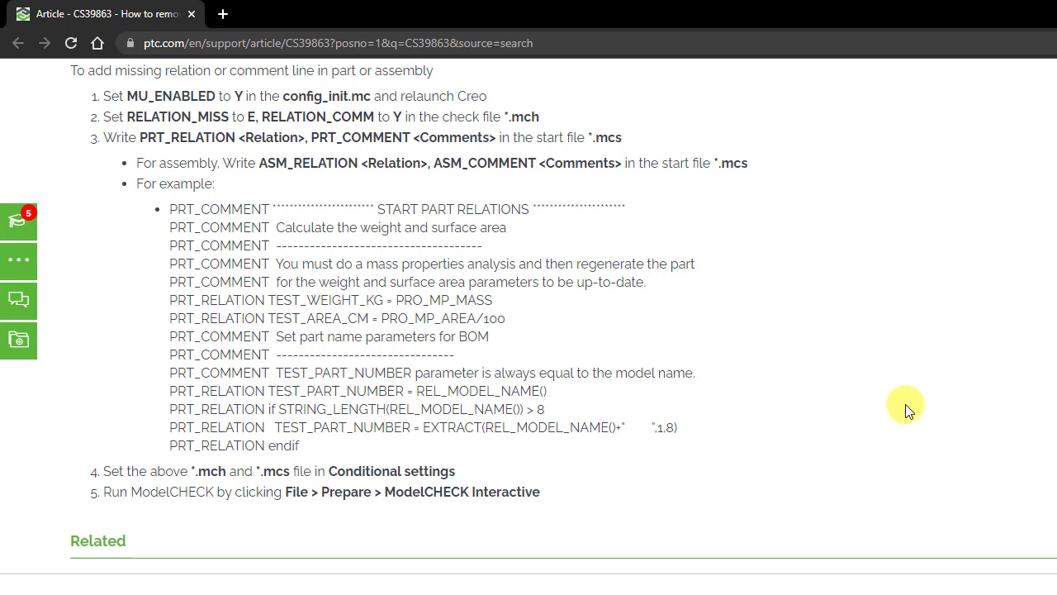
Review the article's instructions for MU_ENABLED, RELATION_MISS, RELATION_COMM and the part and assembly relation and comment entries
double_click(157, 96)
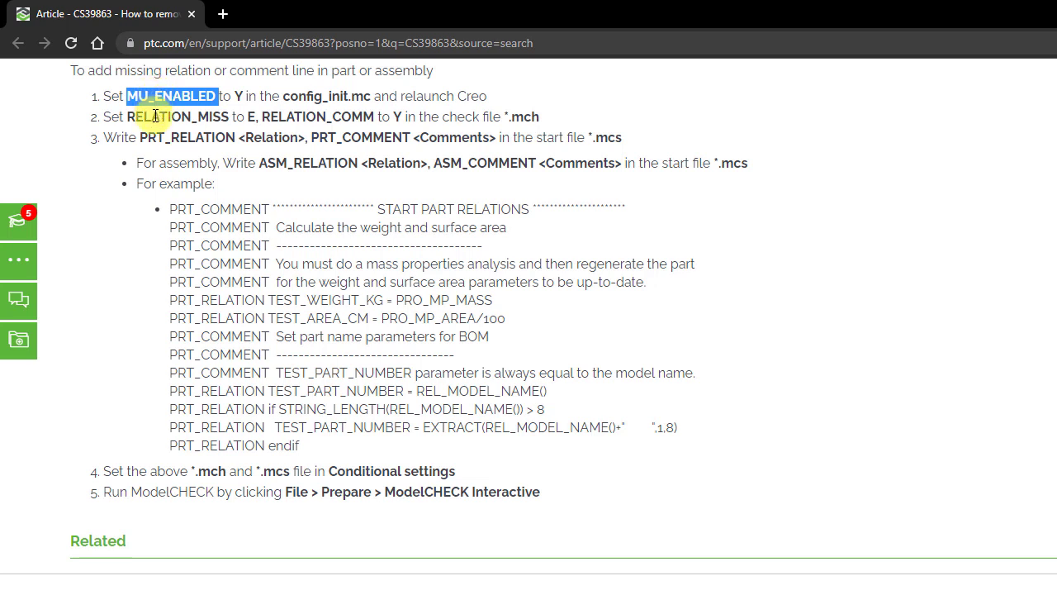
double_click(155, 116)
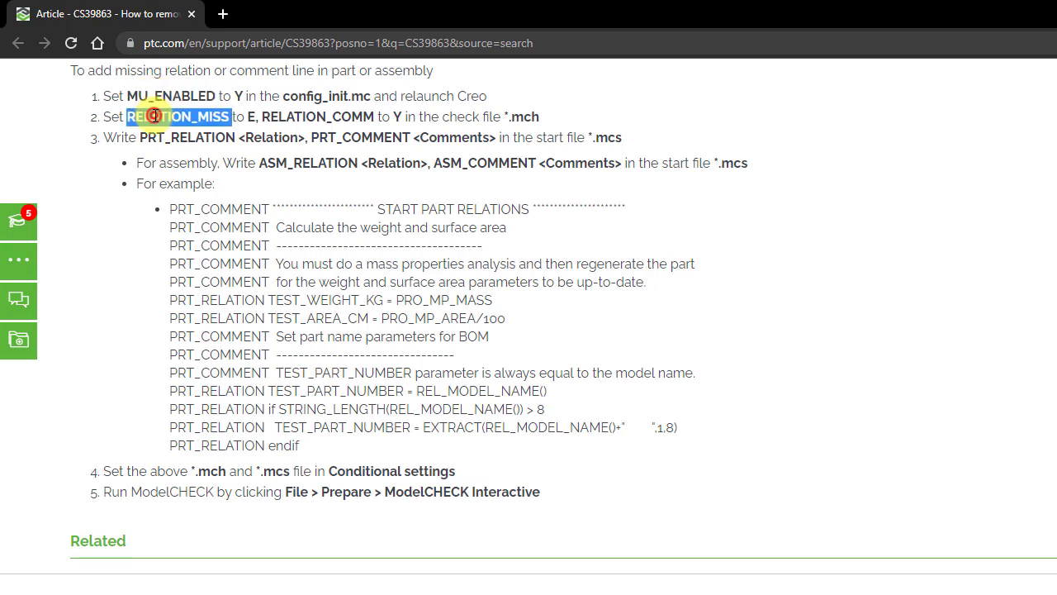
double_click(303, 116)
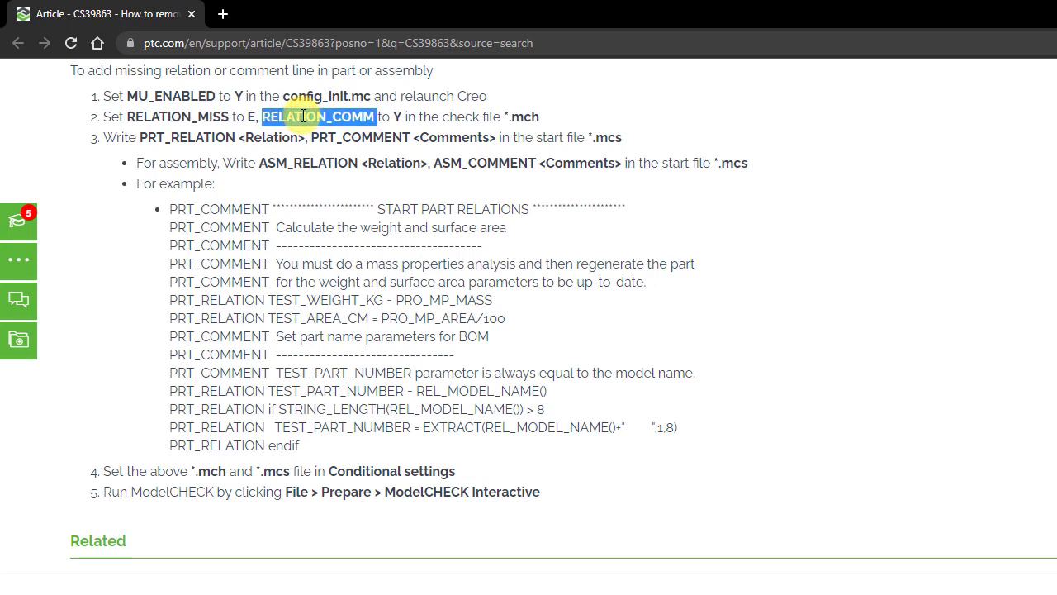
double_click(179, 136)
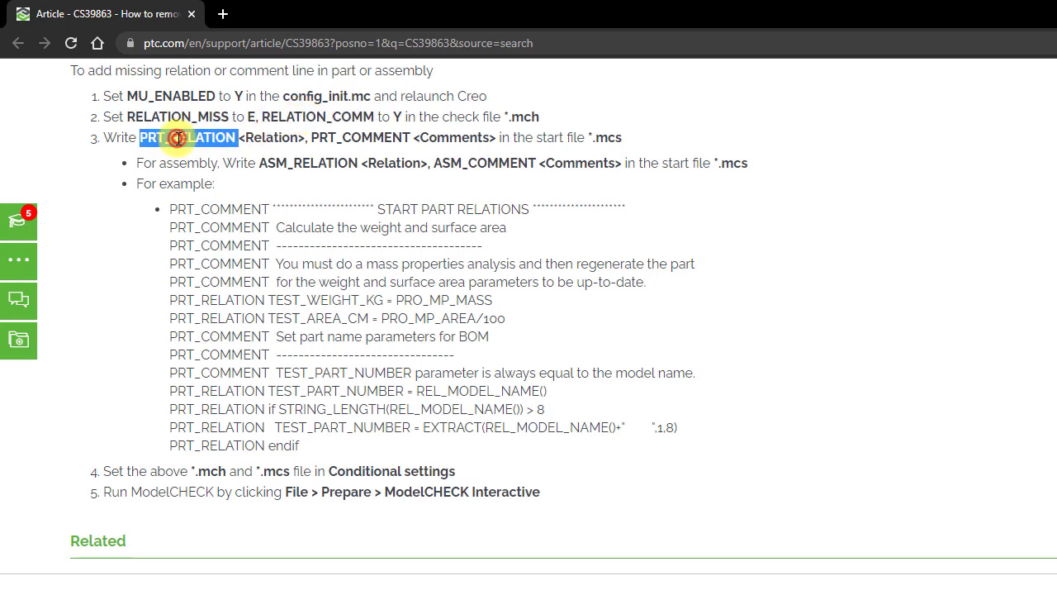
double_click(350, 136)
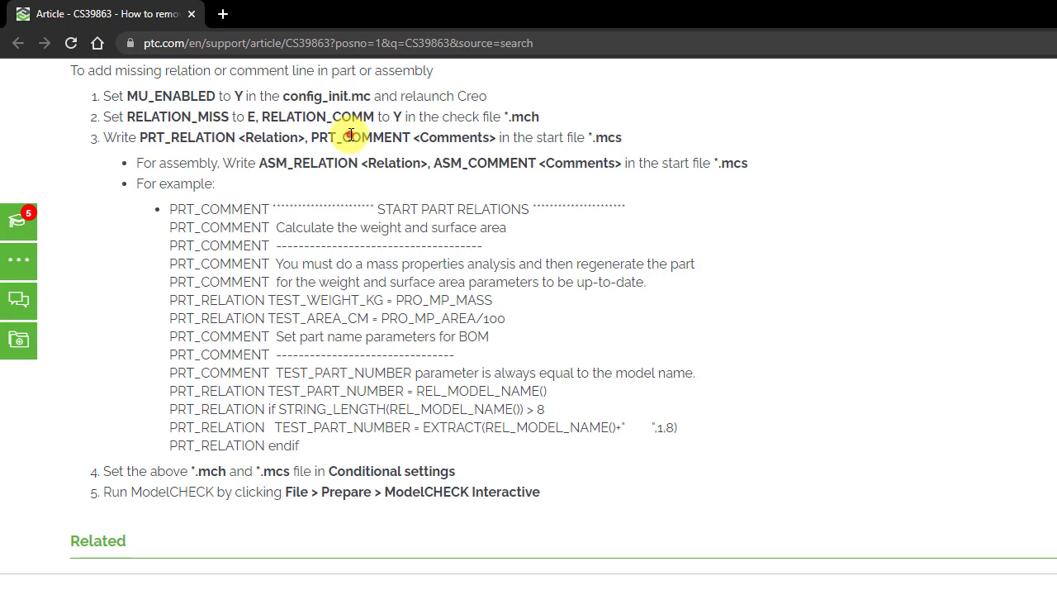
double_click(303, 163)
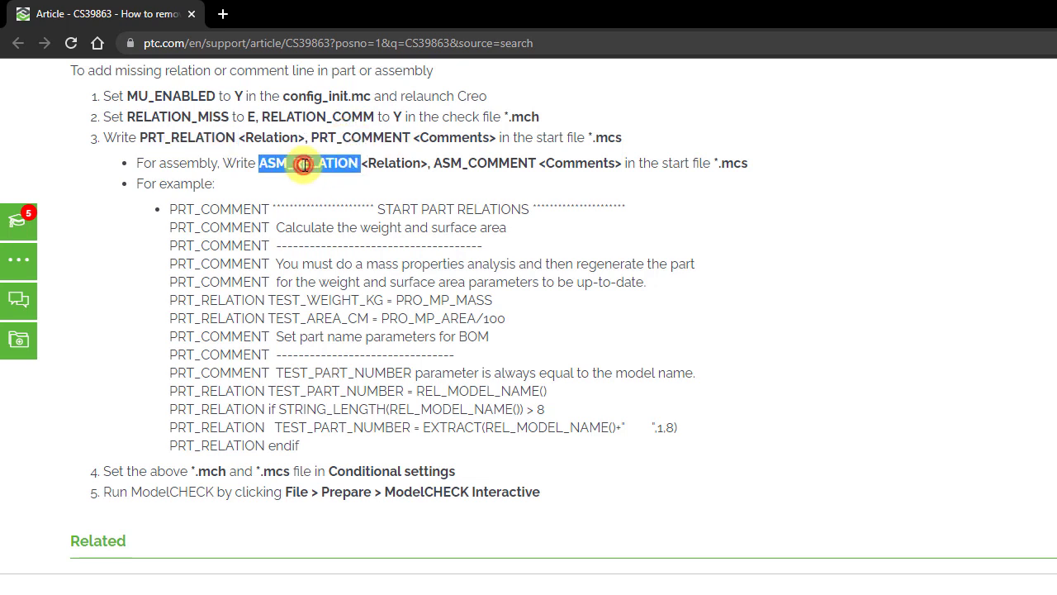
double_click(492, 162)
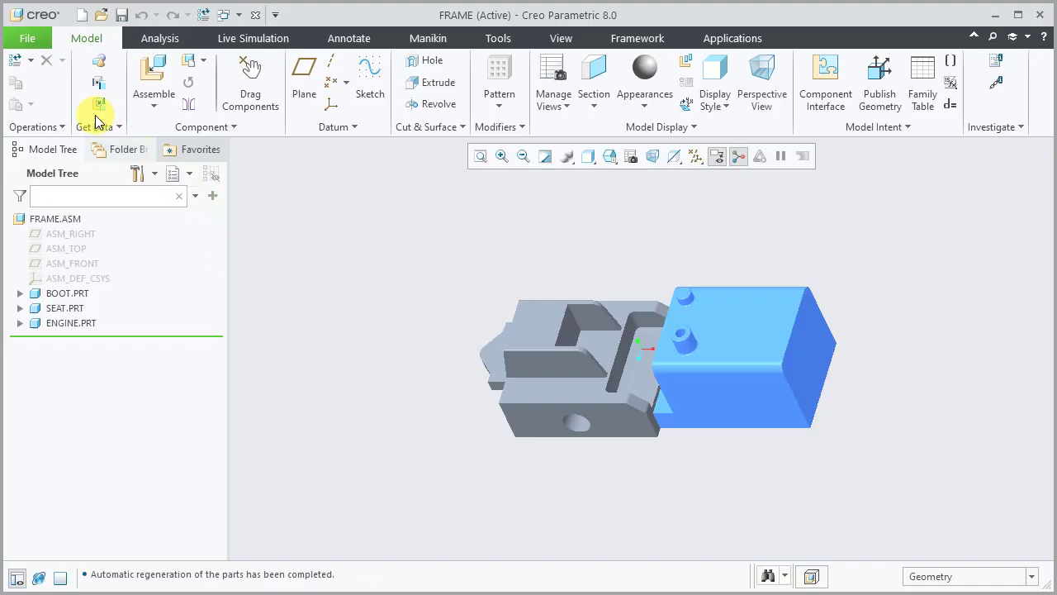
Check the full modelcheck_dir path in the Creo Parametric Configuration Editor, widening the value column
left_click(27, 41)
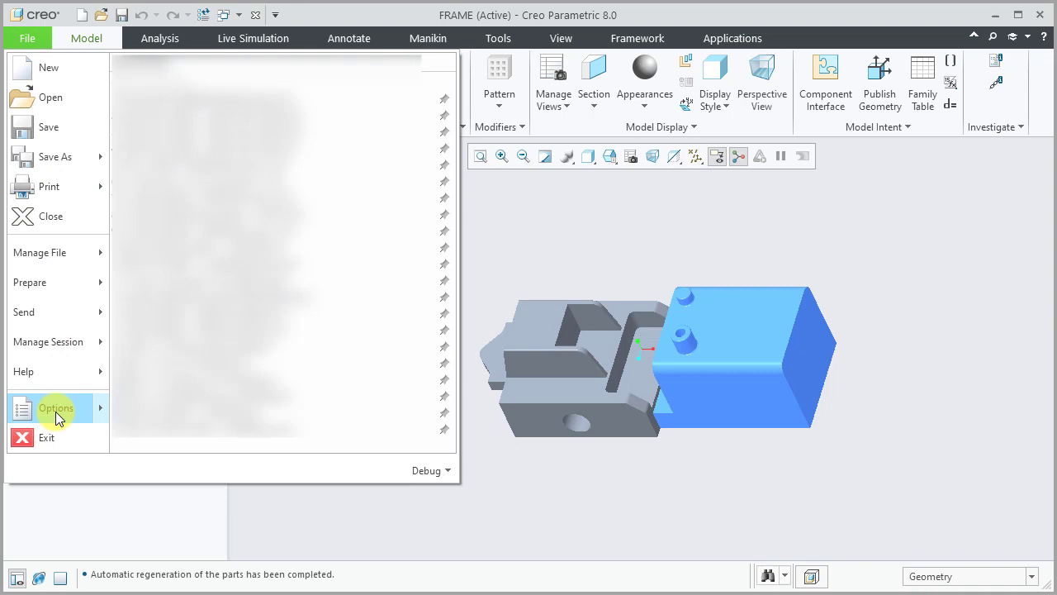
left_click(55, 414)
left_click(161, 422)
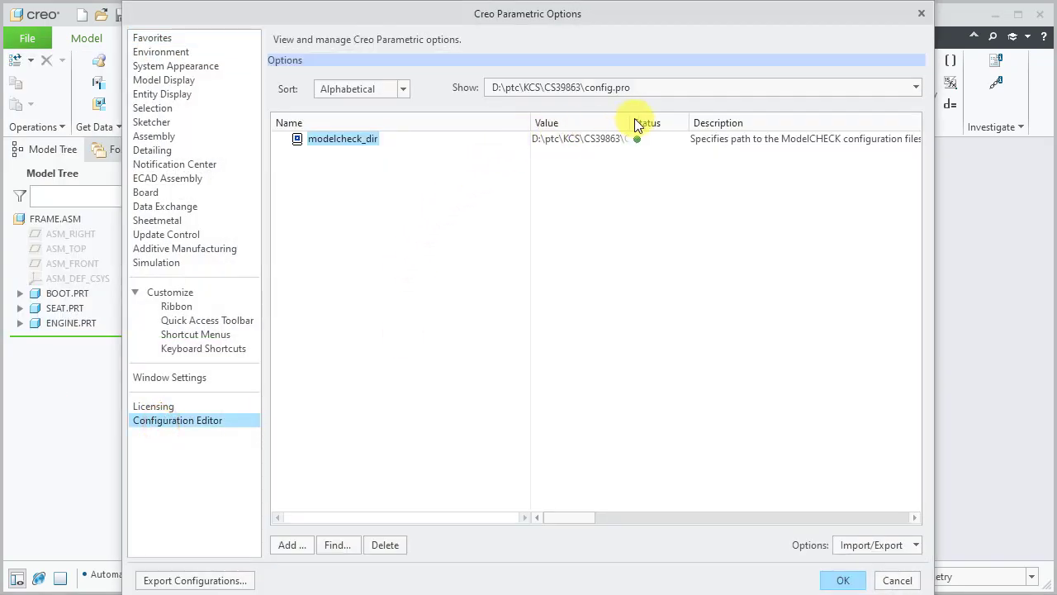
left_click_drag(632, 118, 770, 133)
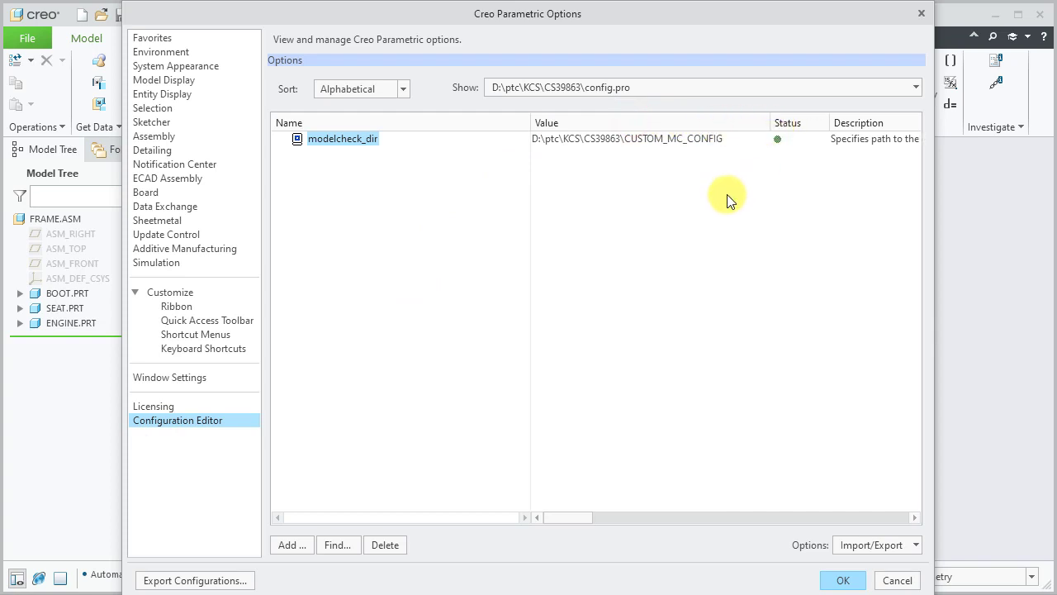
double_click(703, 138)
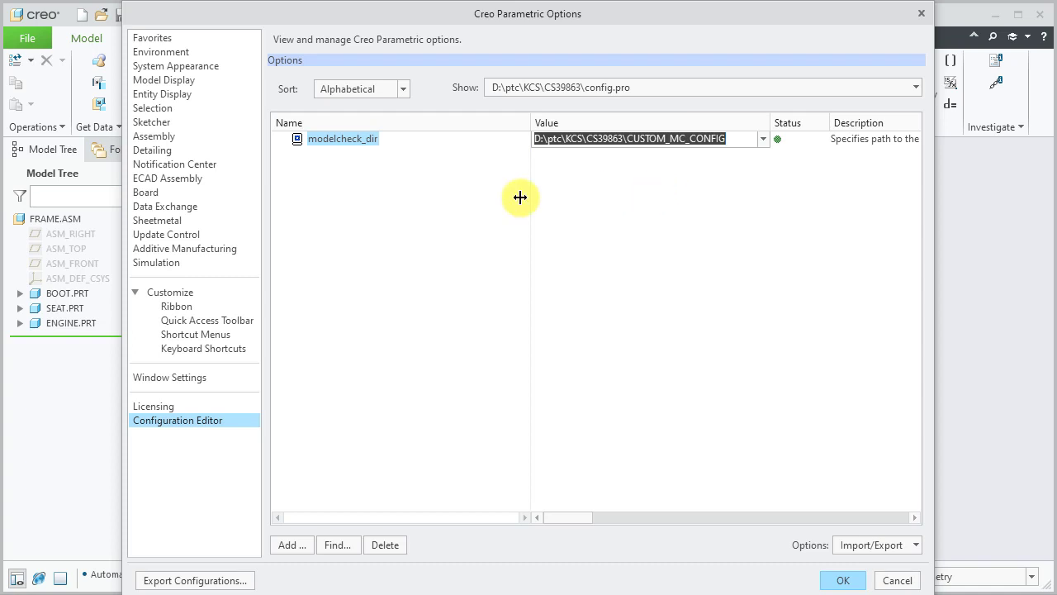
Open the ModelCHECK configuration settings from the environment options and widen the tool's window
left_click(160, 55)
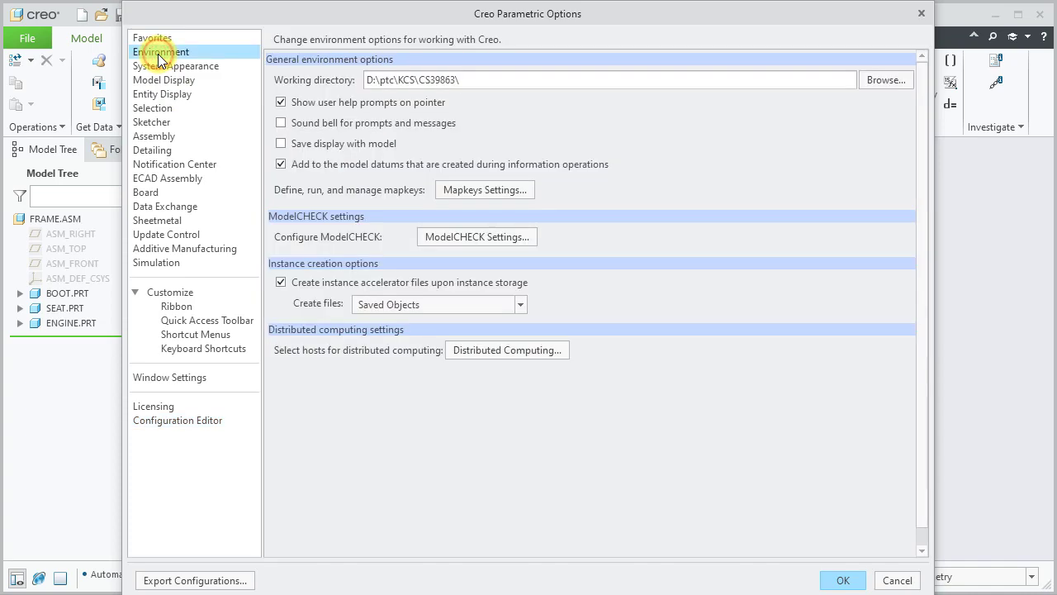
left_click(470, 237)
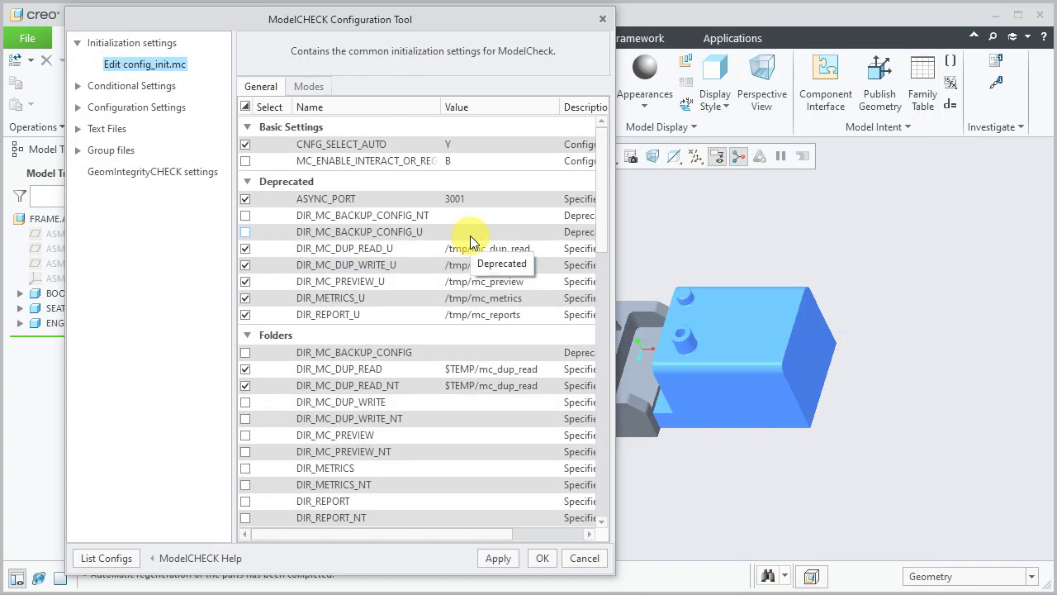
left_click_drag(616, 282, 988, 318)
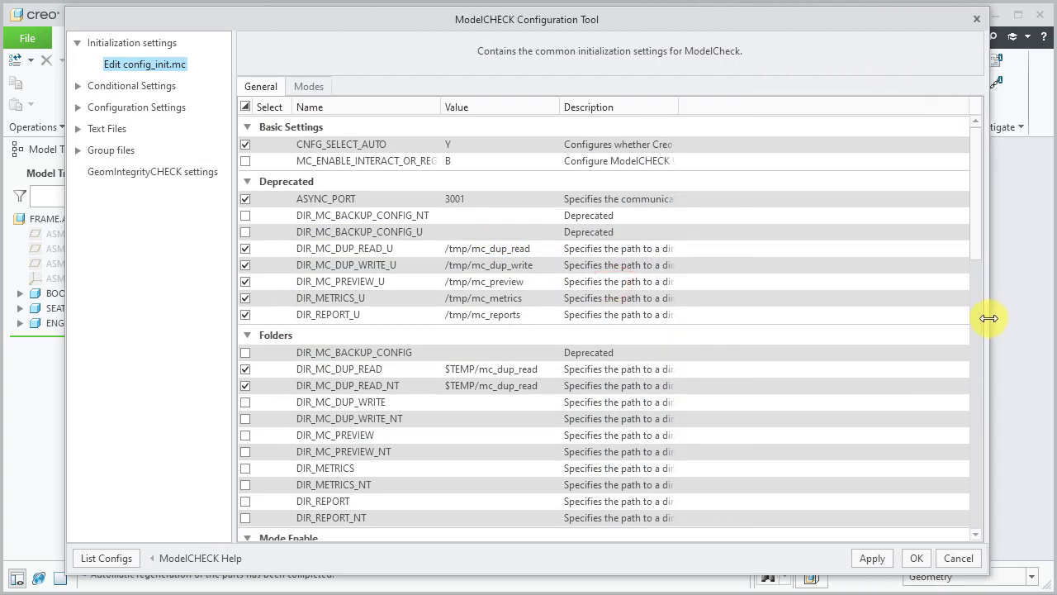
Review the mode settings in config_init.mc, including MODE_RUN, and return to the general settings
left_click(309, 86)
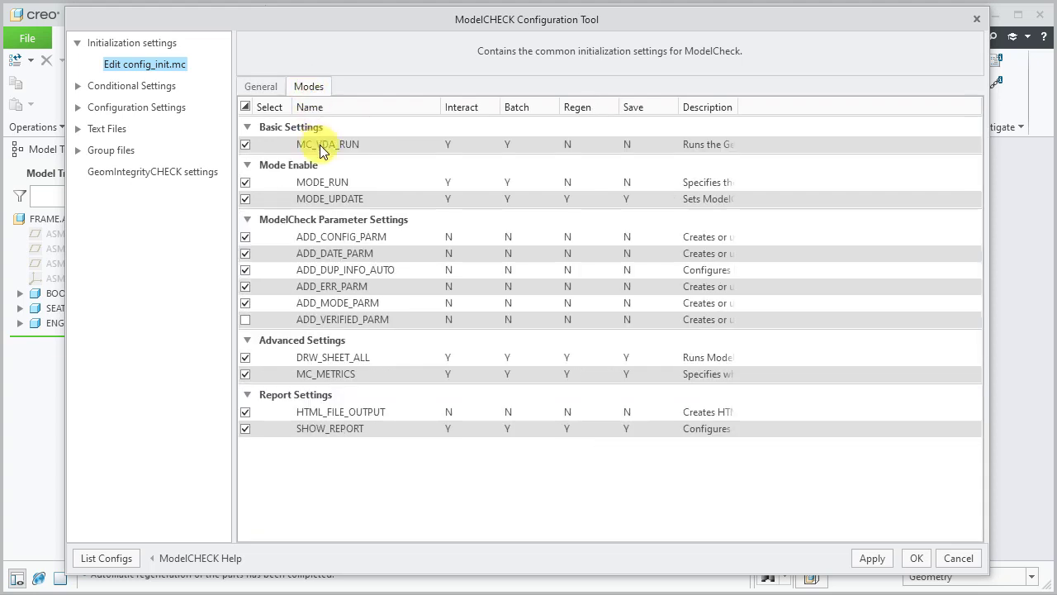
left_click(329, 182)
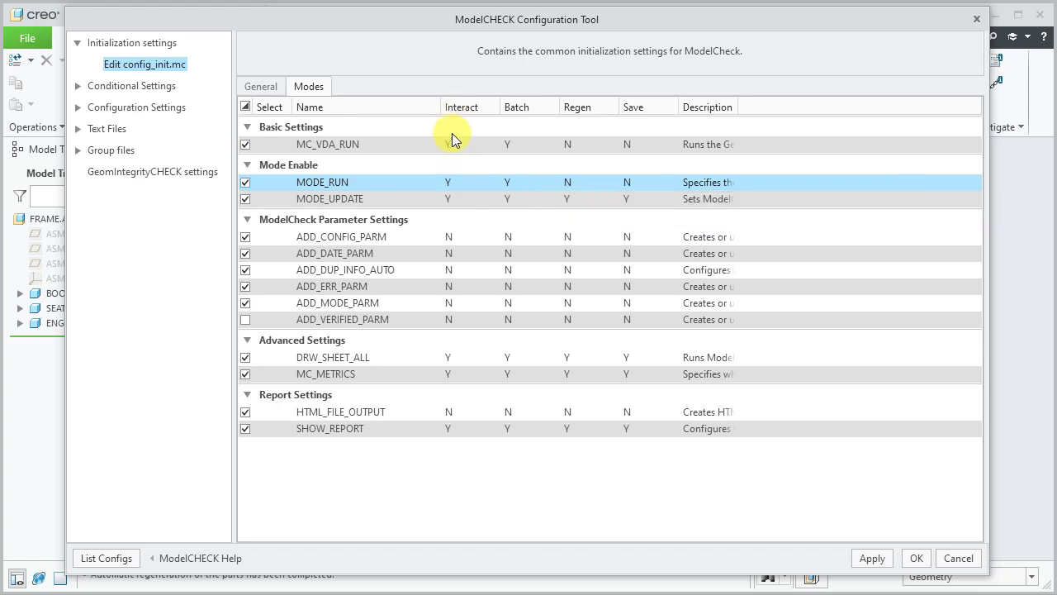
left_click(261, 86)
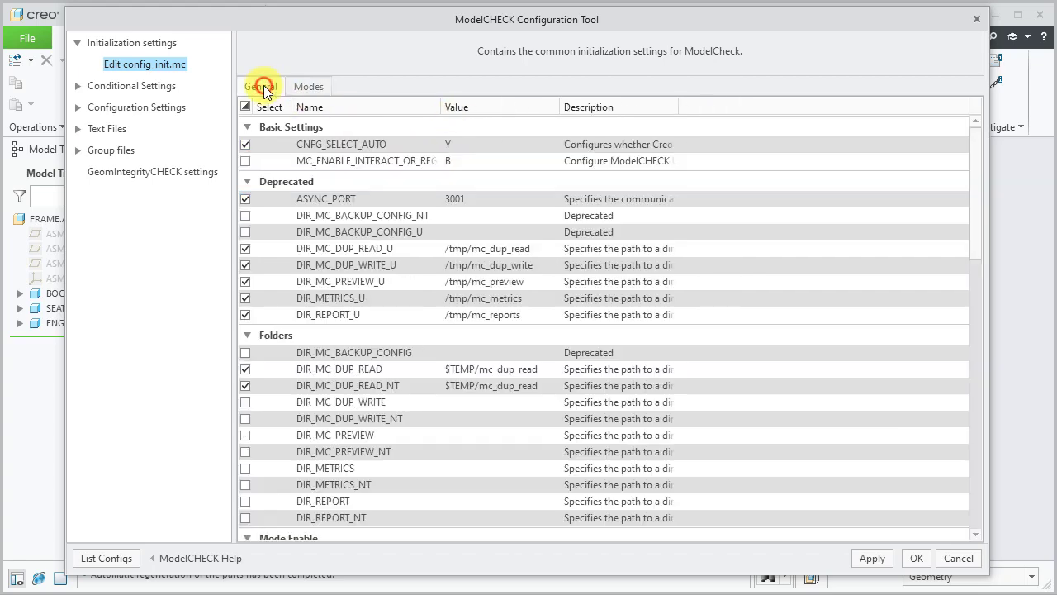
Set MU_ENABLED to Y in the model update settings of config_init.mc and apply the change
scroll(515, 303, "down", 1)
scroll(515, 302, "down", 6)
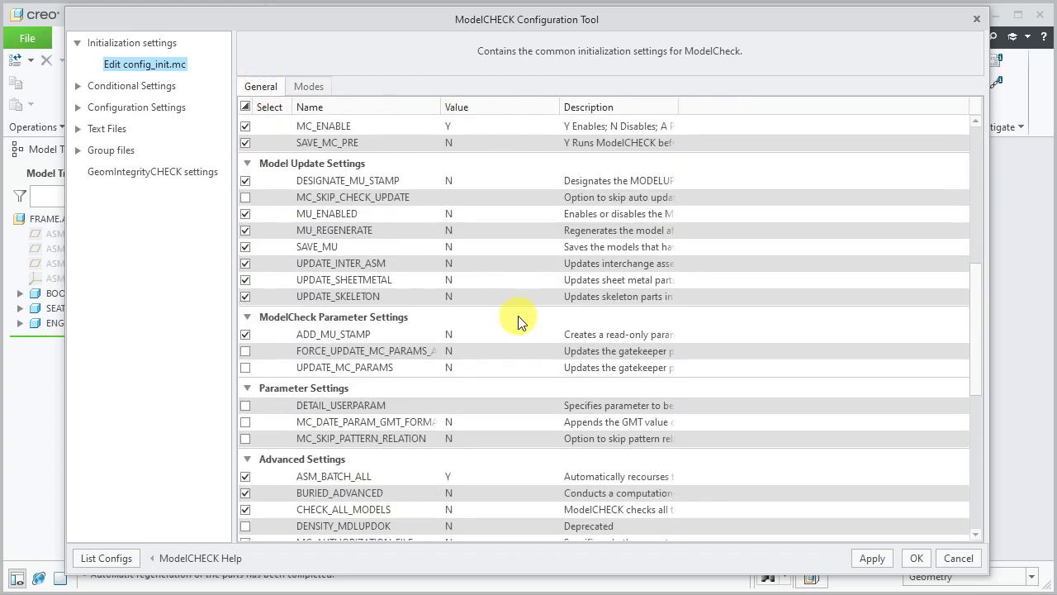
left_click(460, 125)
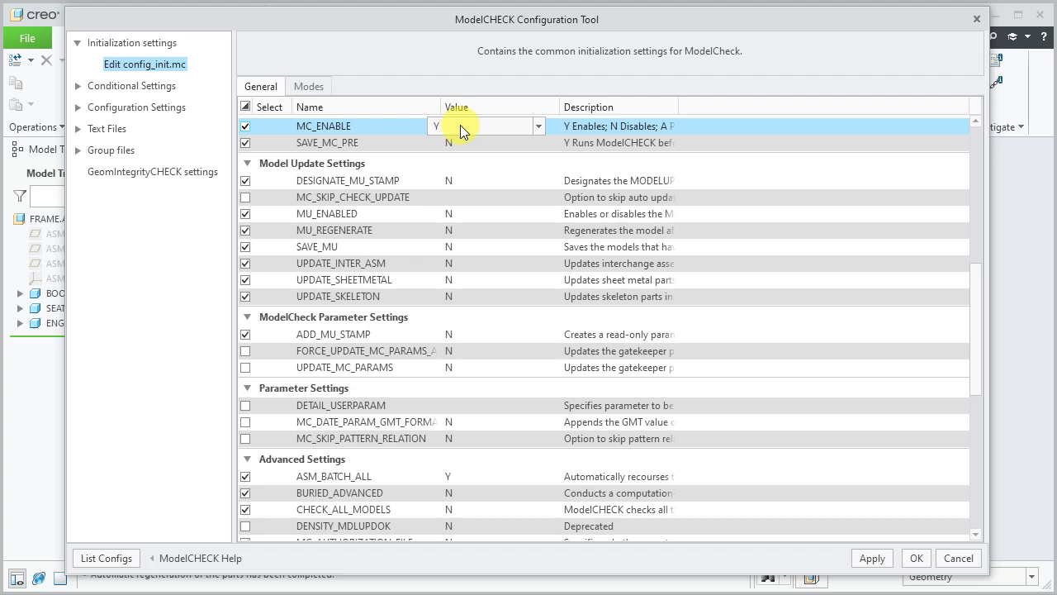
left_click(471, 215)
left_click(475, 216)
left_click(468, 233)
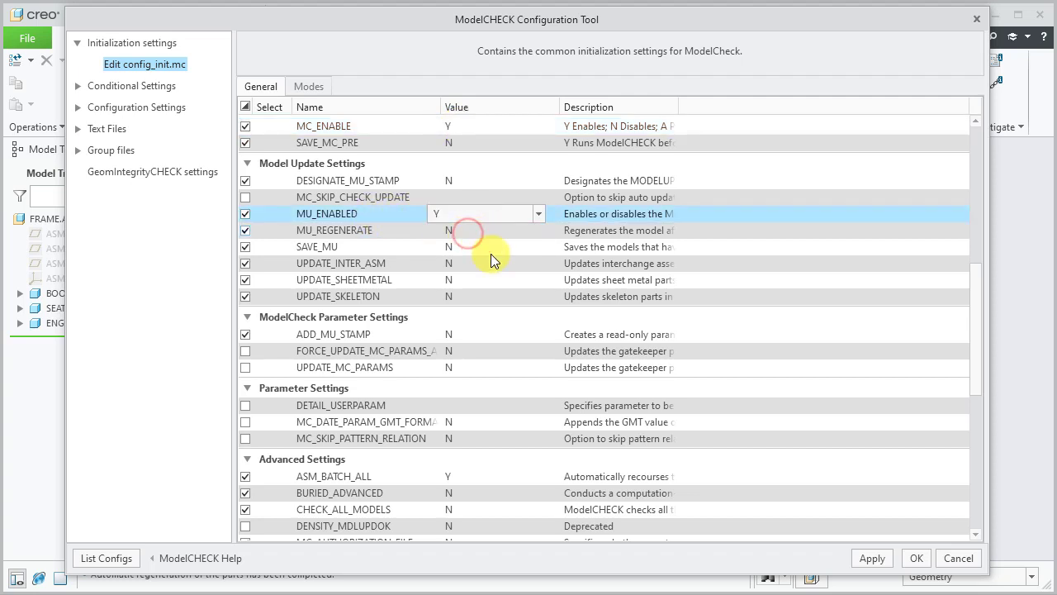
left_click(872, 559)
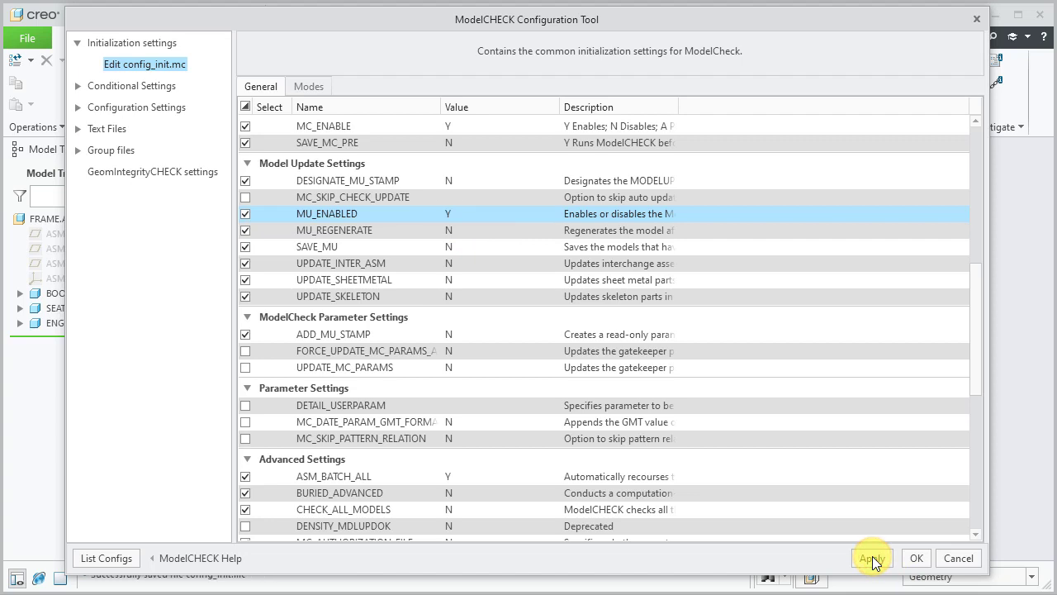
Check which check and start files condition.mcc assigns, and open the check file sample_checks.mch
left_click(77, 87)
left_click(141, 108)
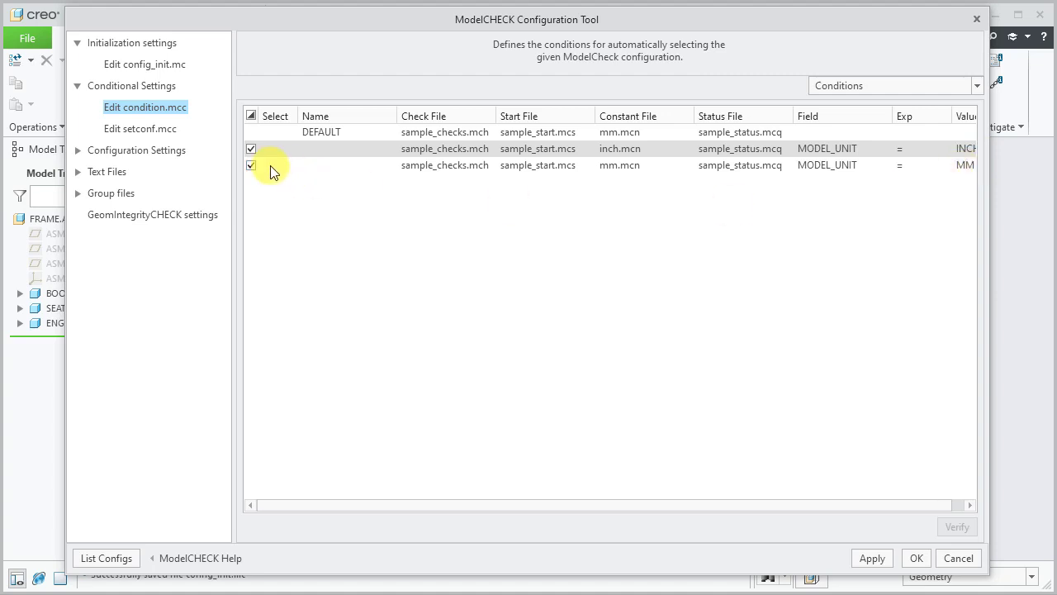
left_click(76, 150)
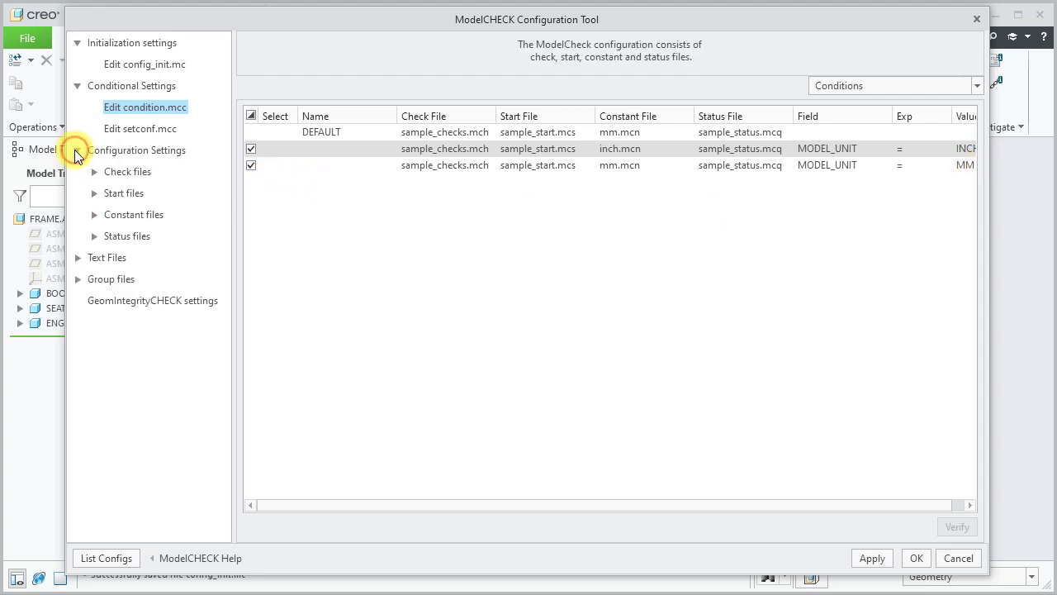
left_click(93, 173)
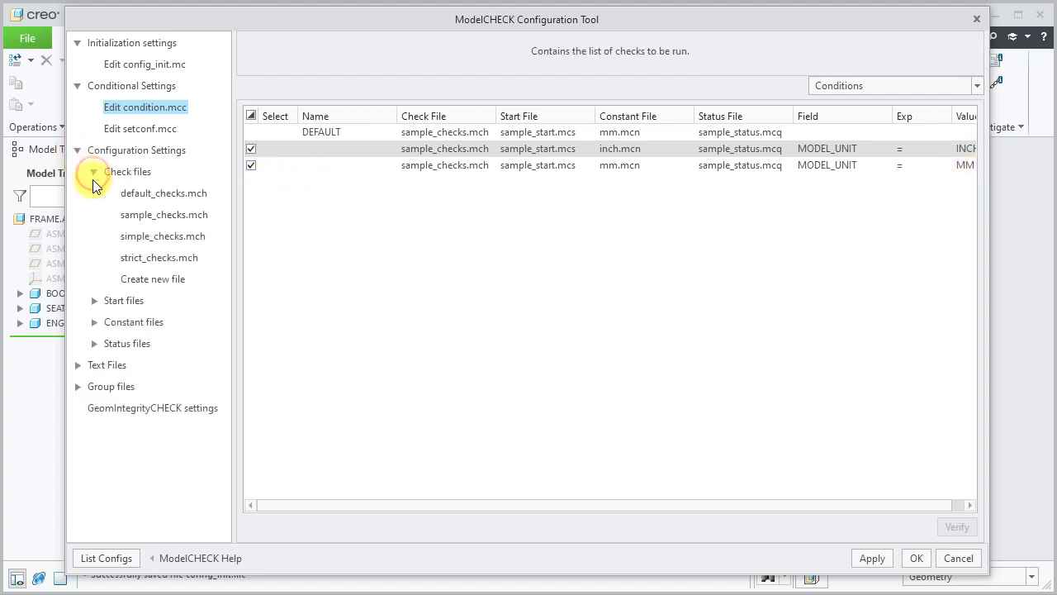
left_click(175, 219)
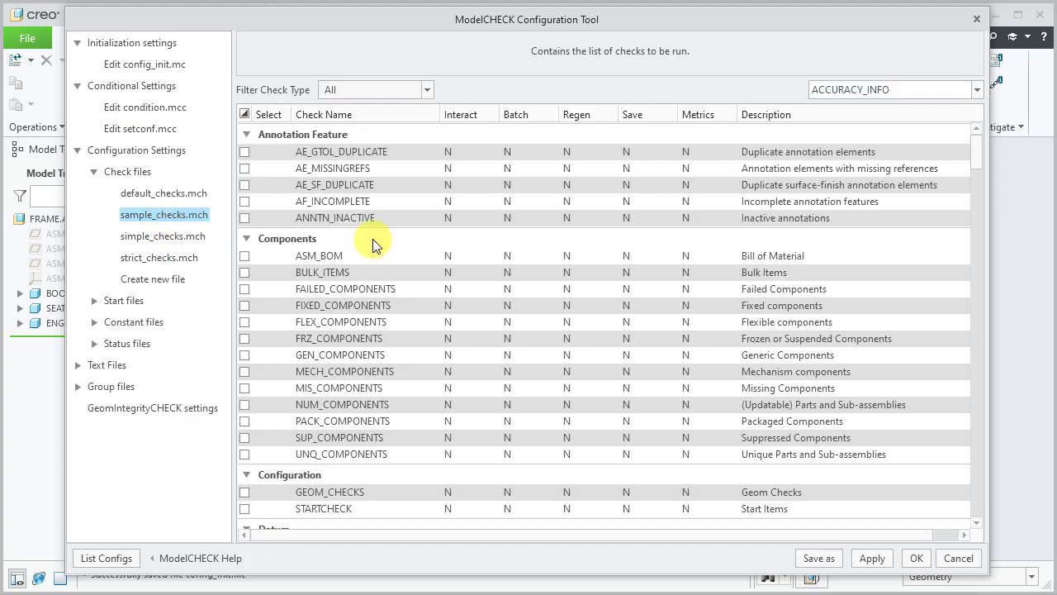
Enable the RELATION_MISS check in sample_checks.mch with its Interact value set to E, and apply the change
left_click_drag(978, 155, 976, 490)
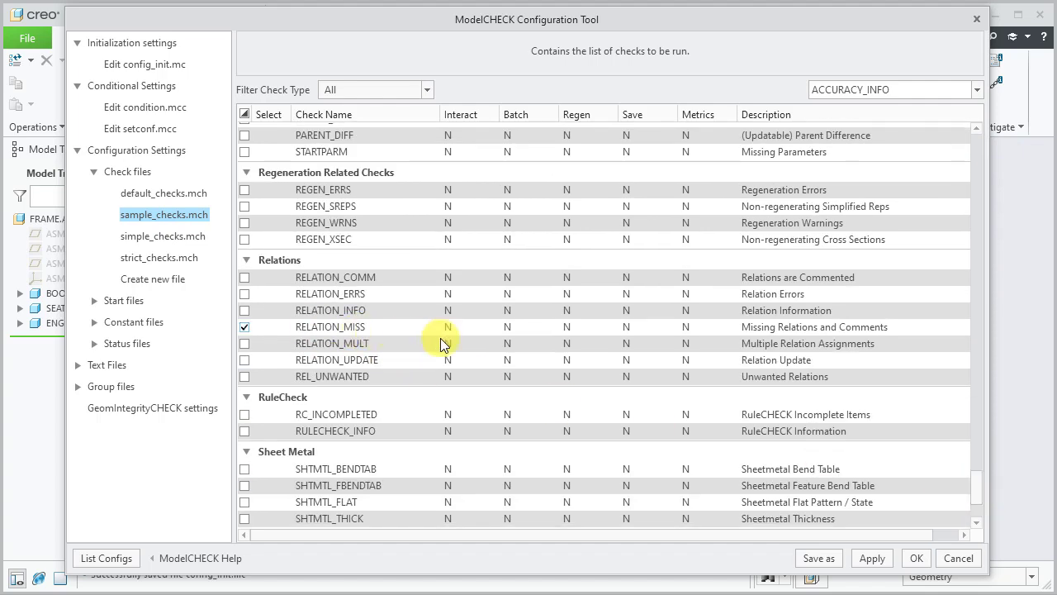
left_click(467, 331)
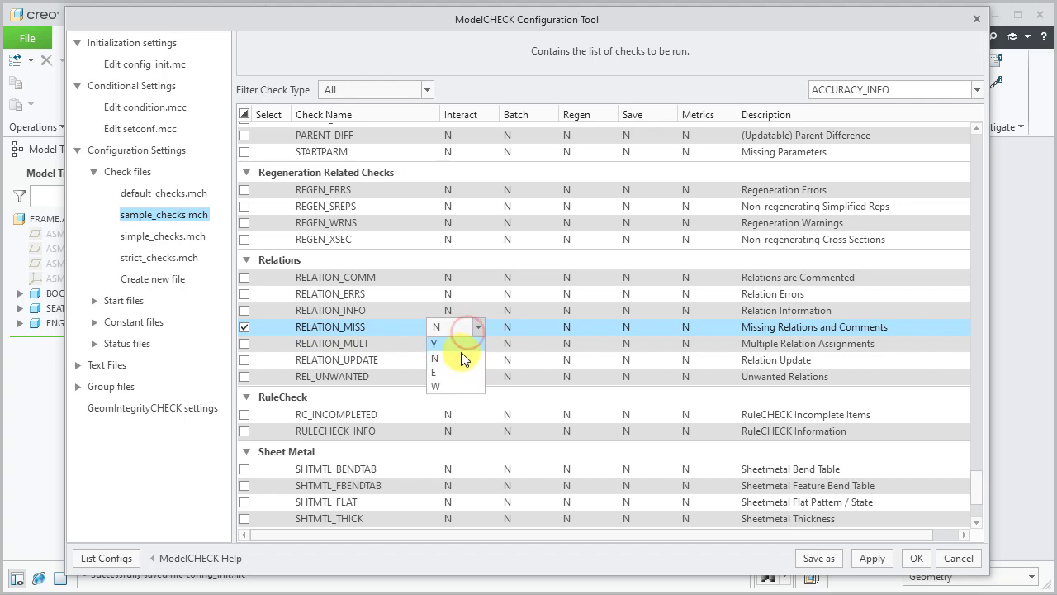
left_click(459, 345)
left_click(872, 557)
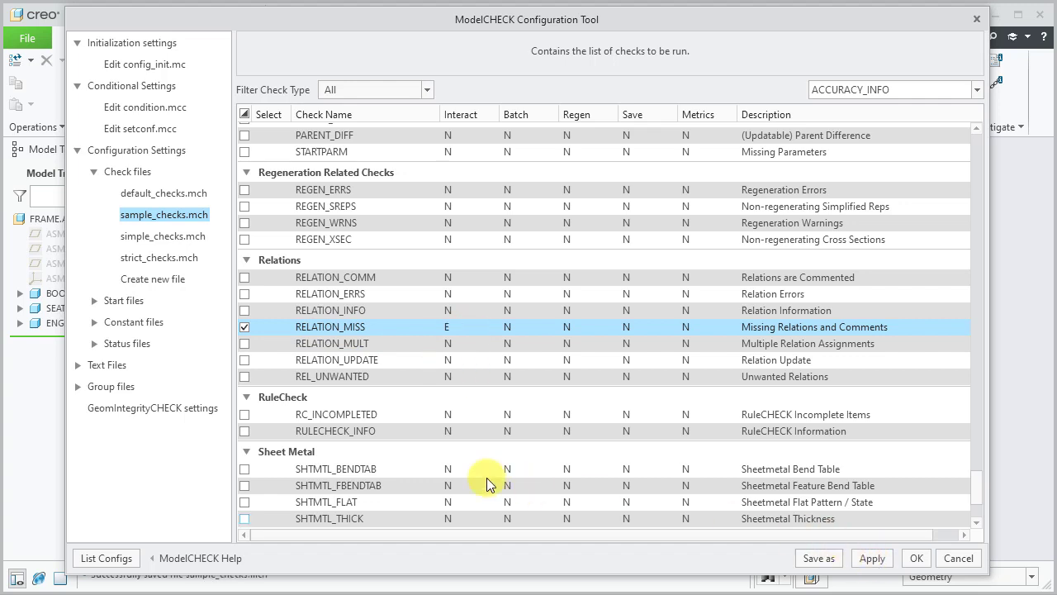
Open the start file sample_start.mcs and add a new row to its list of checks
left_click(95, 300)
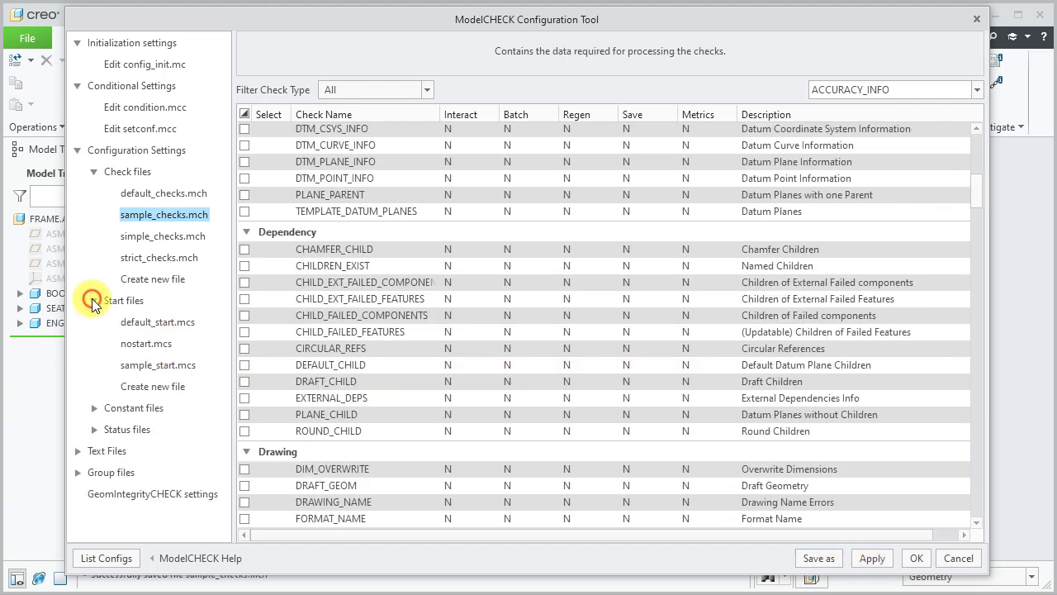
left_click(153, 366)
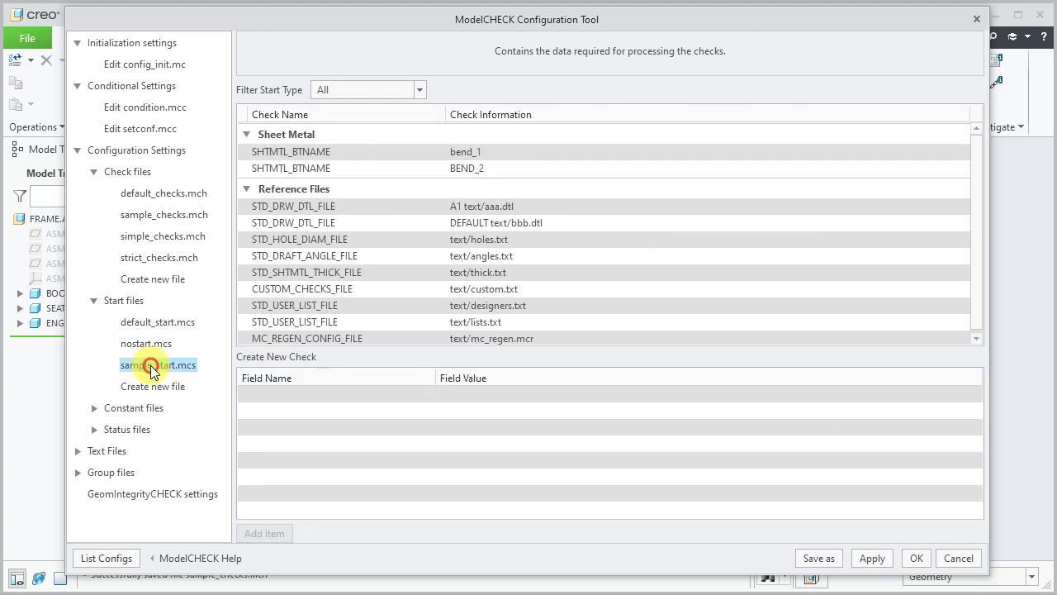
right_click(634, 306)
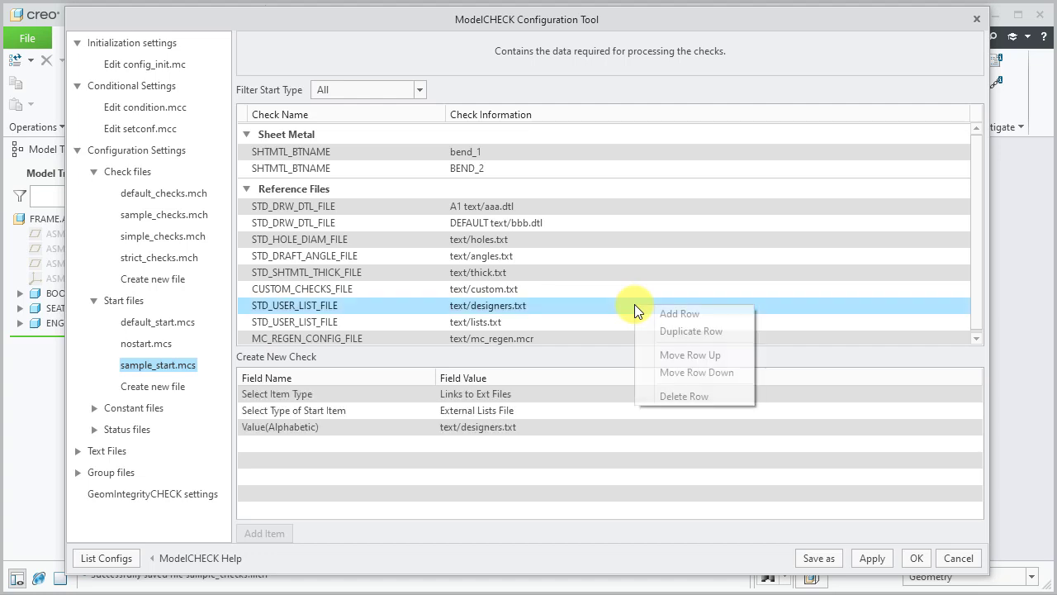
left_click(678, 314)
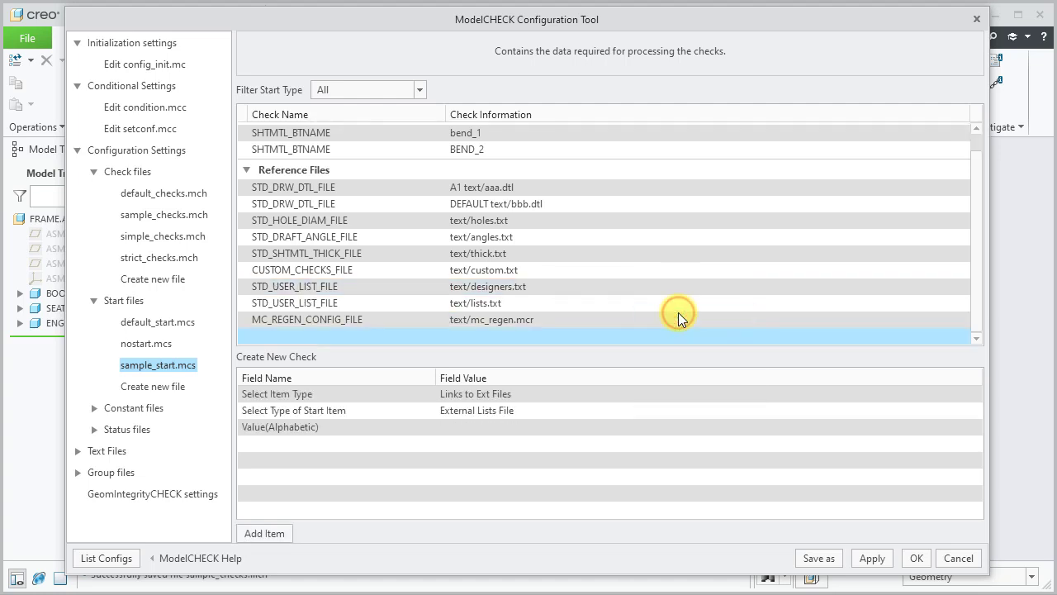
Define the new start item as a Part Relation with the value NEW_WEIGHT_KG = PRO_MP_MASS and add it to the check list
left_click(503, 394)
left_click(501, 394)
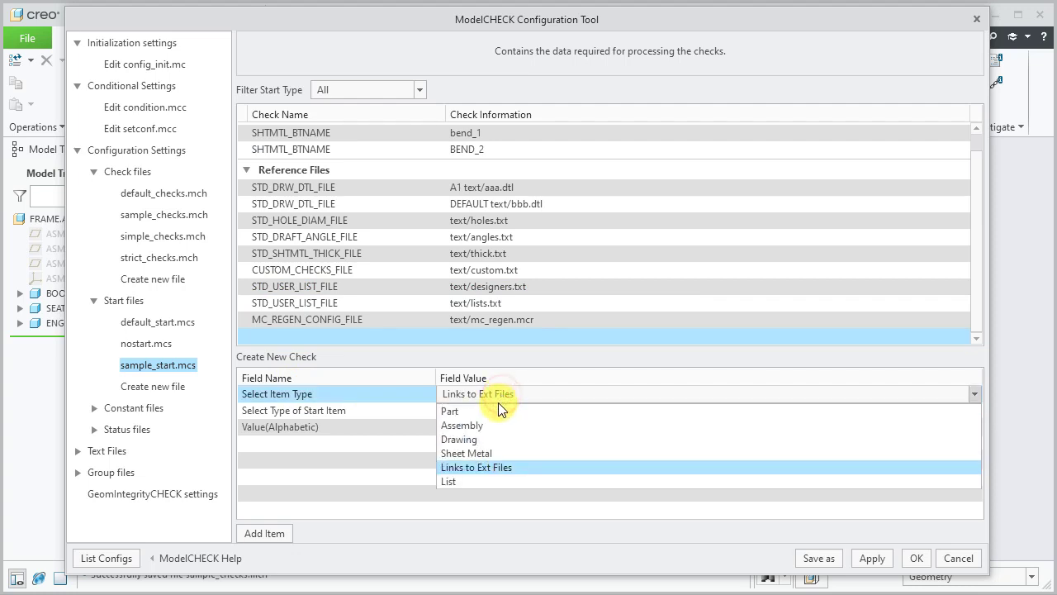
left_click(491, 412)
left_click(488, 410)
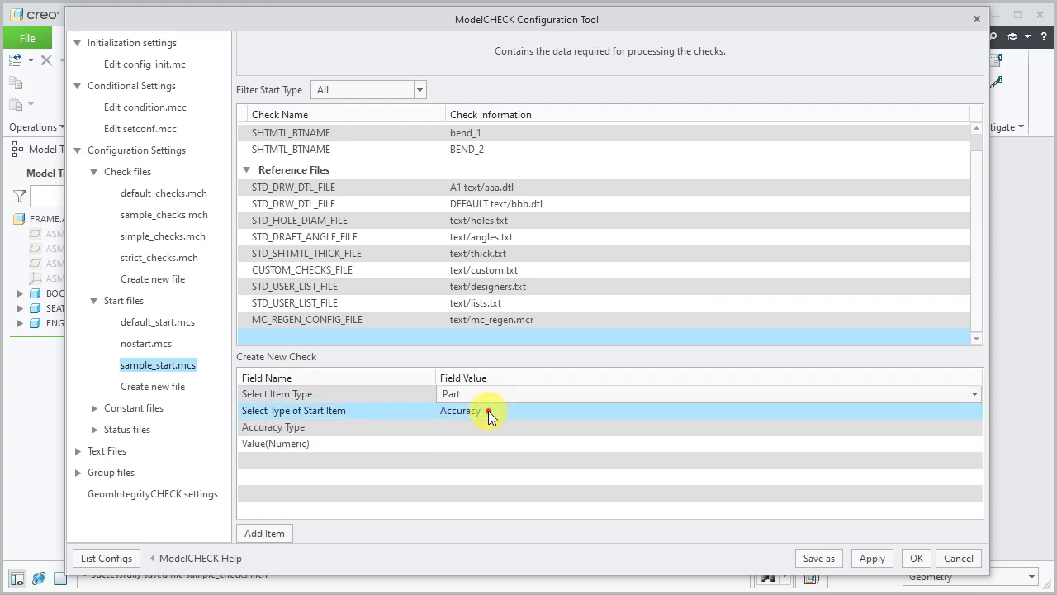
left_click(488, 411)
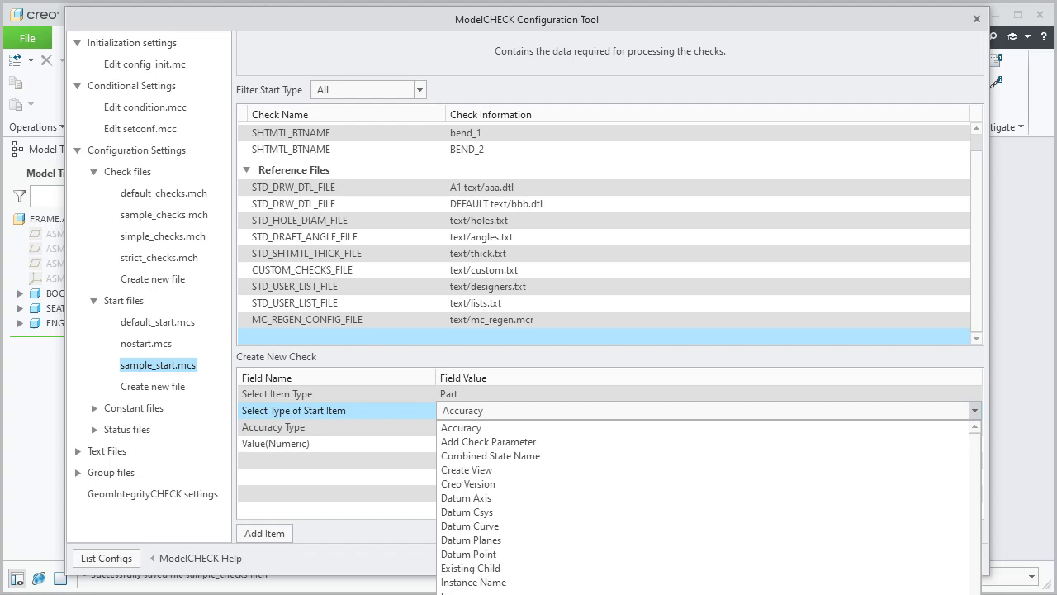
left_click(480, 427)
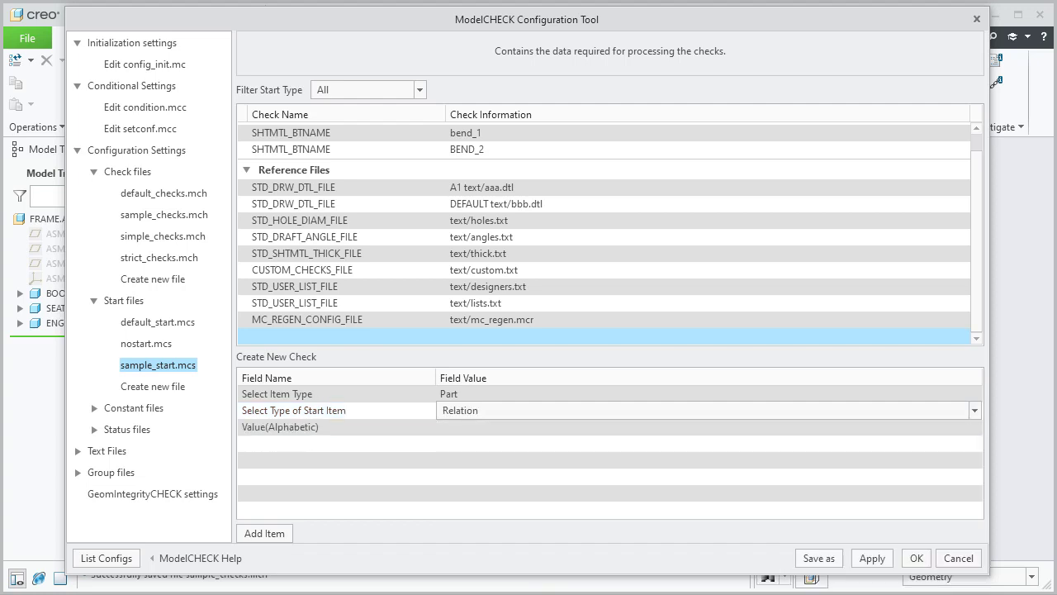
left_click(481, 427)
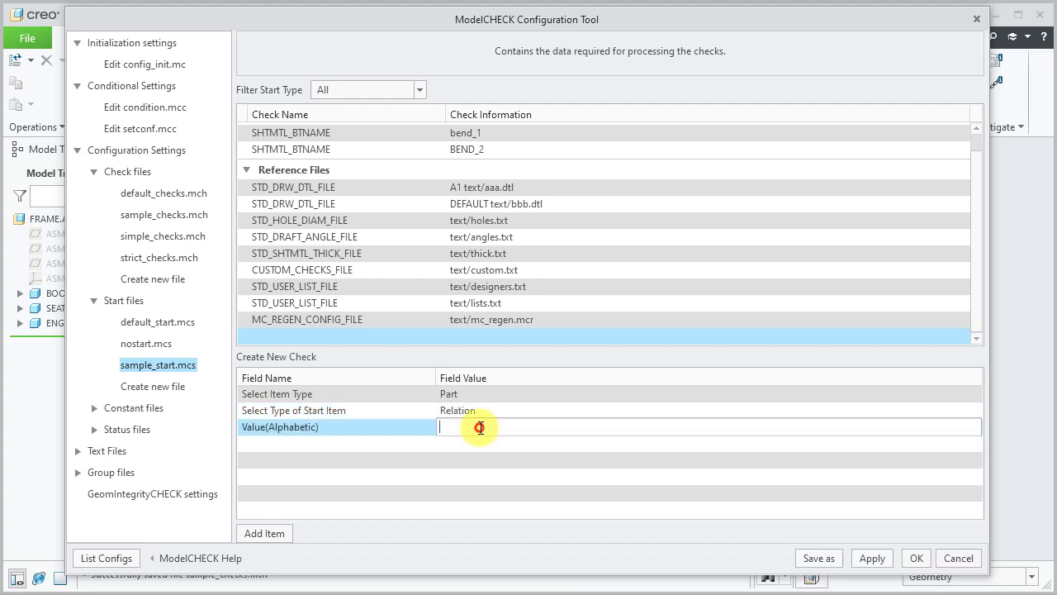
type("NEW_WEIGHT_KG = PRO_MP_MASS")
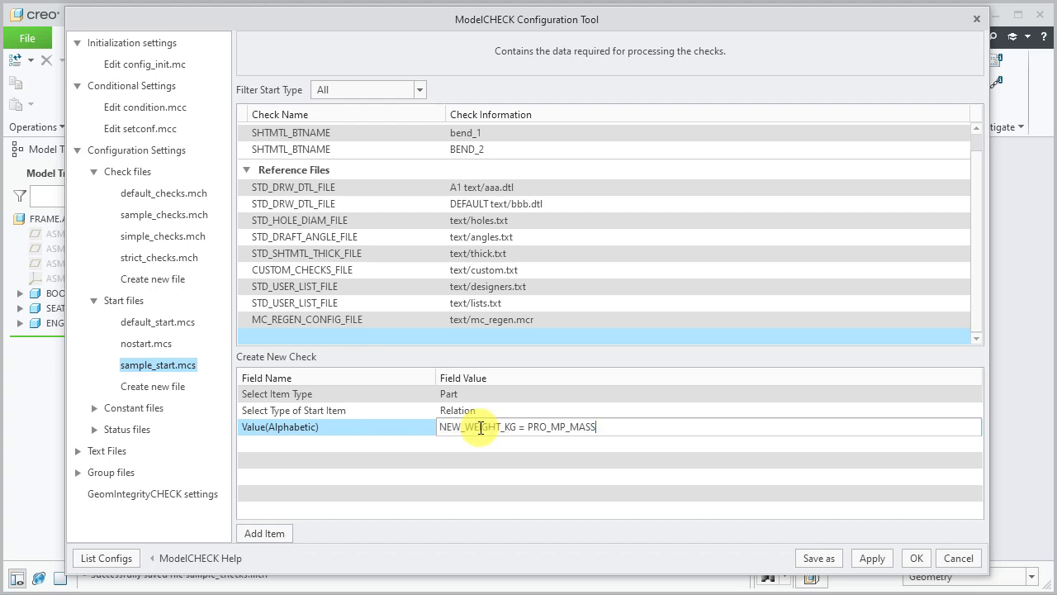
left_click(269, 534)
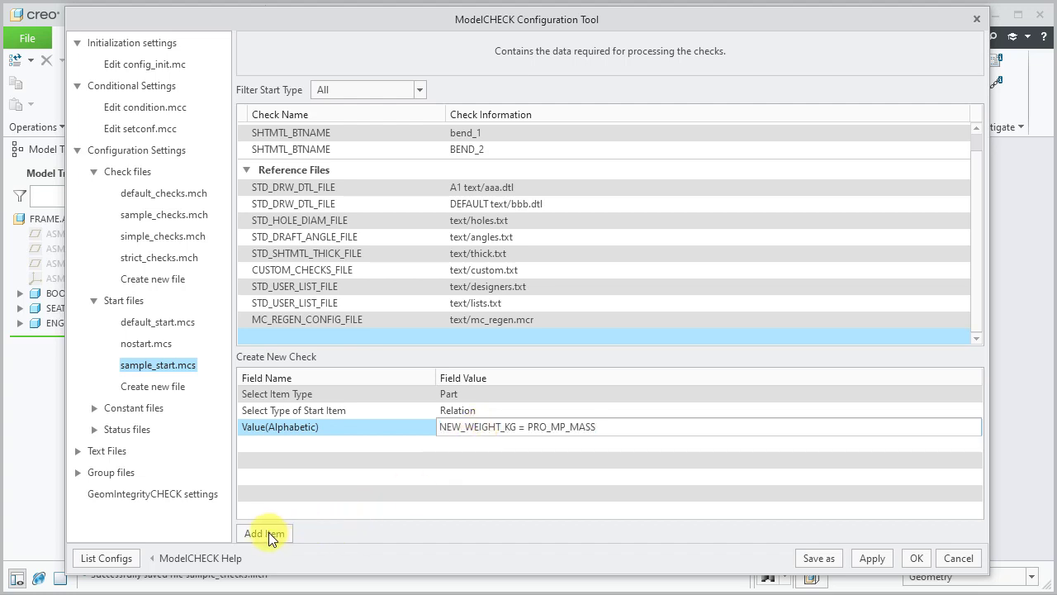
left_click(268, 533)
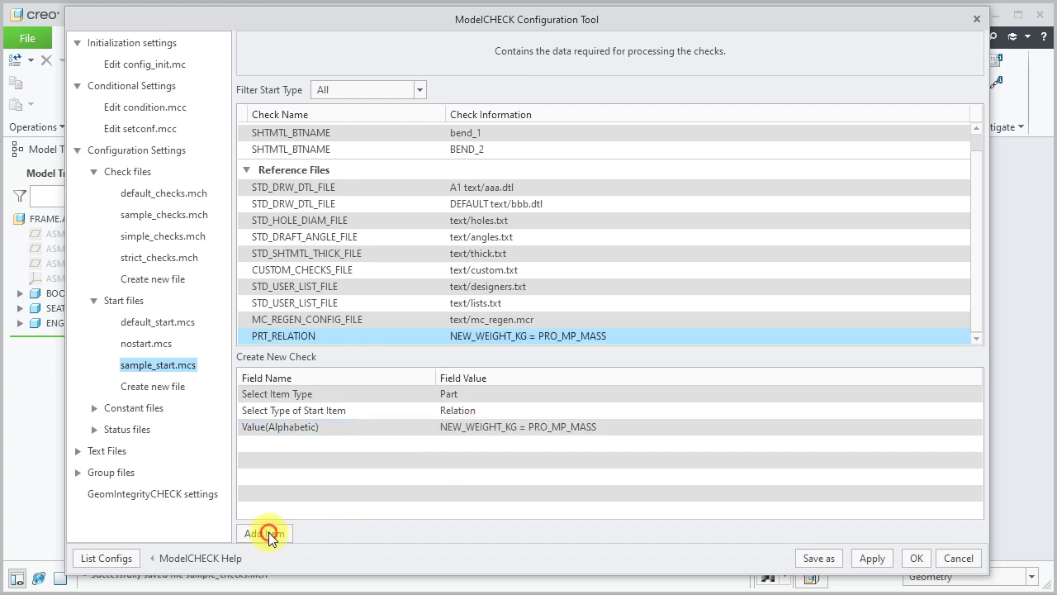
Add another row with a Part Relation Comment made of a line of dashes, and save the start file, closing the configuration tool
right_click(643, 303)
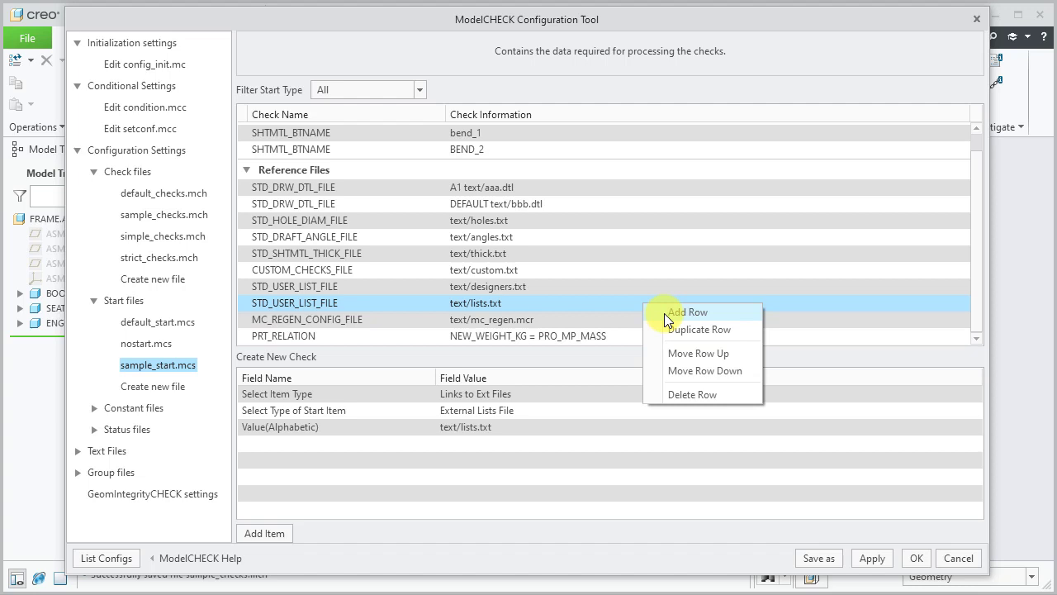
left_click(665, 313)
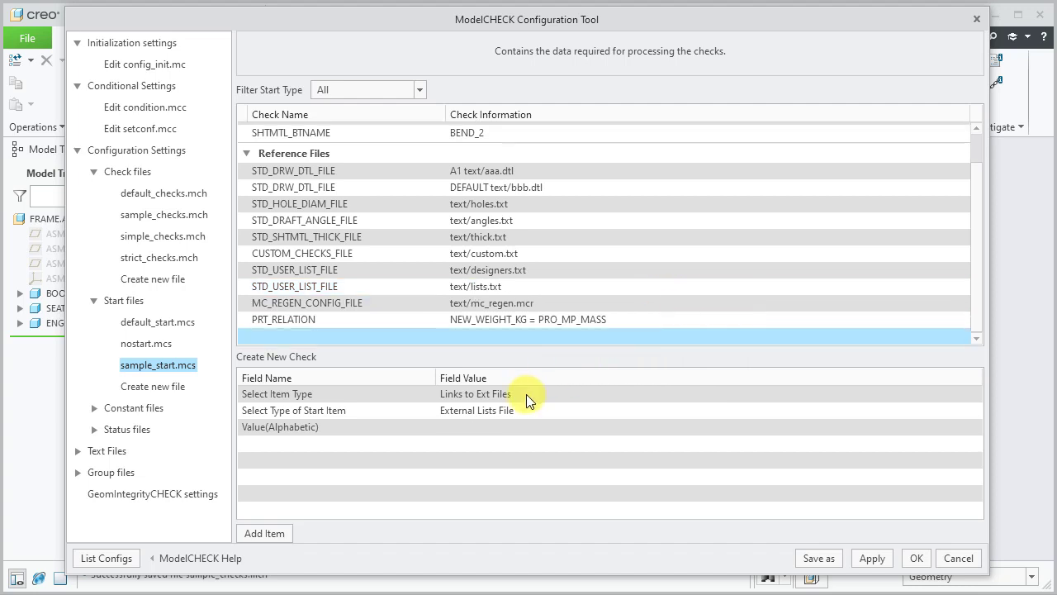
left_click(523, 394)
left_click(524, 394)
left_click(509, 413)
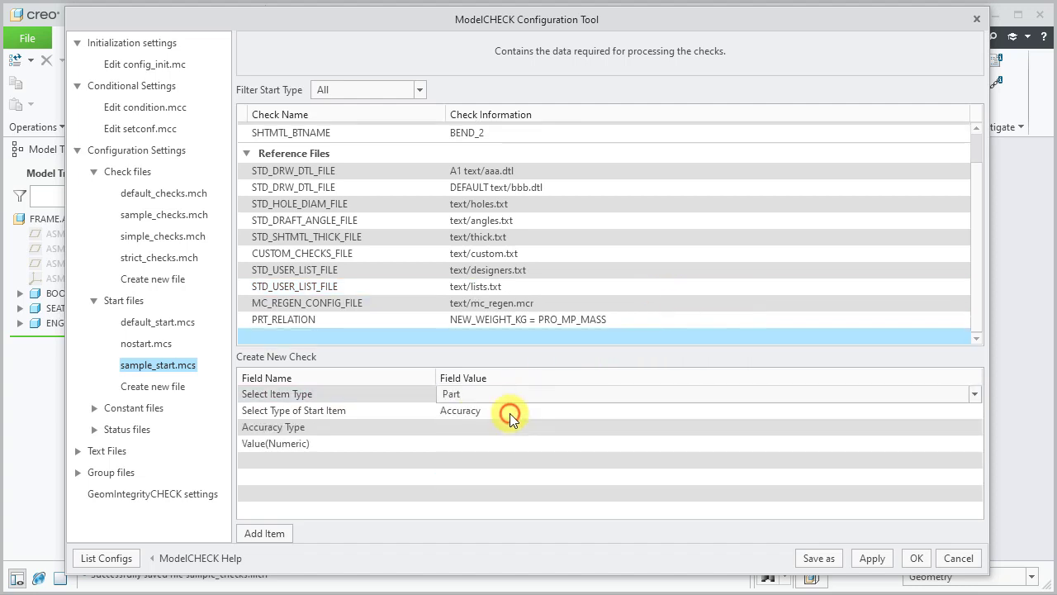
left_click(503, 411)
left_click(502, 410)
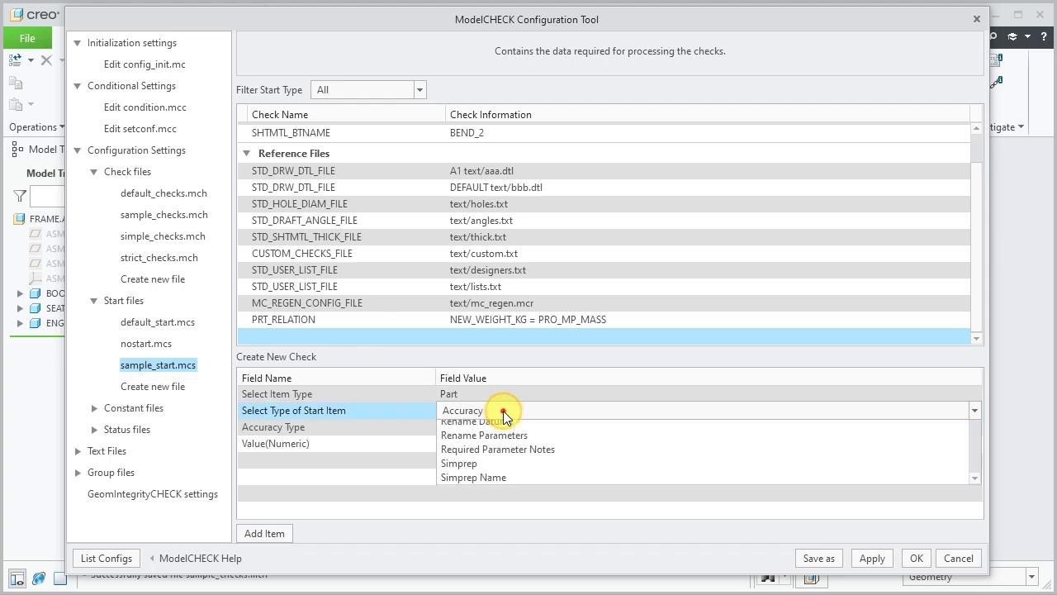
key("r")
key("Return")
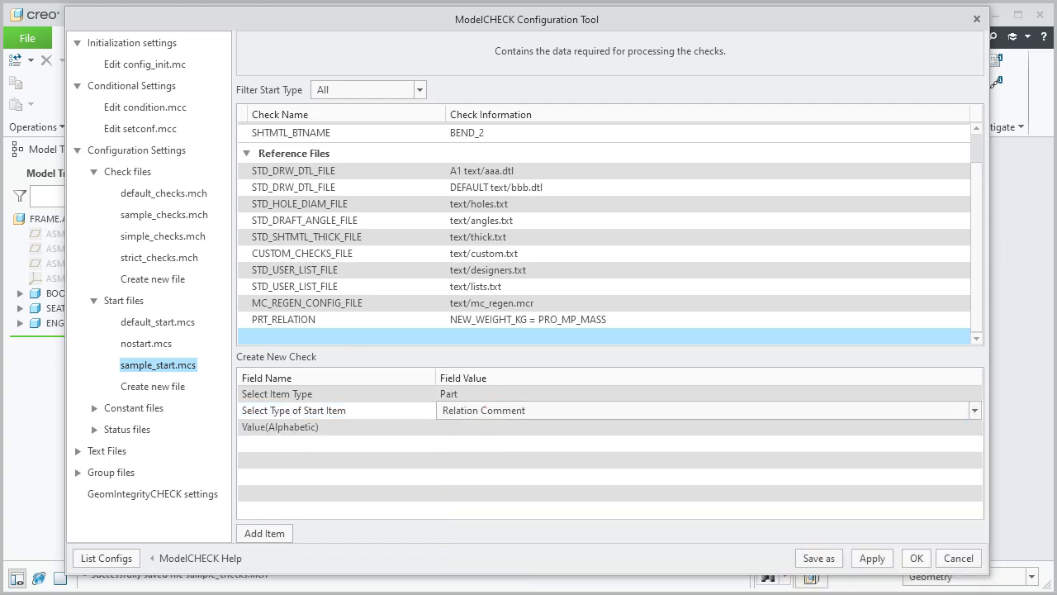
left_click(497, 426)
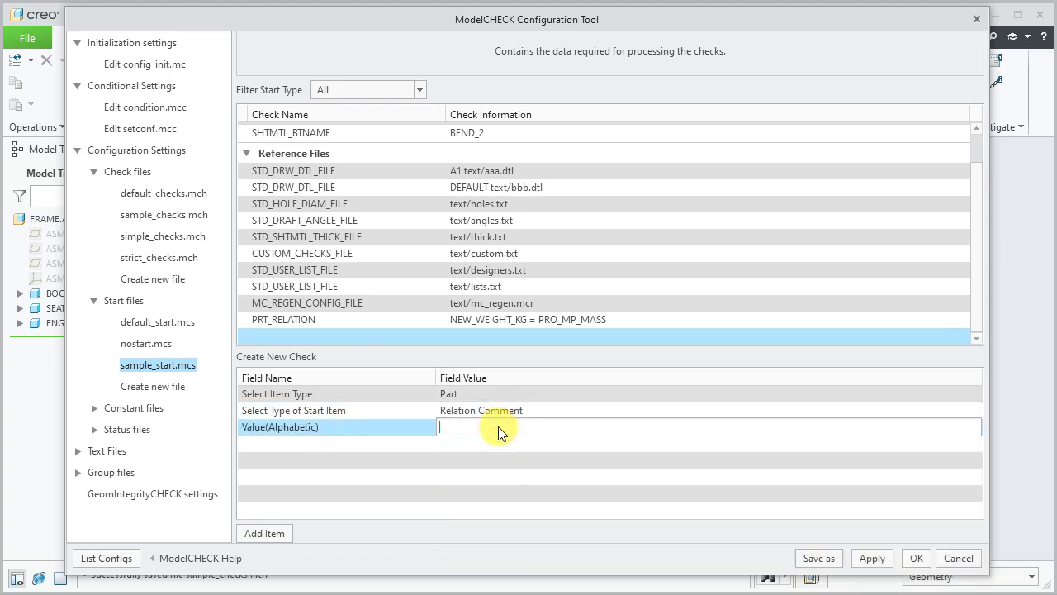
type("----------------------------------------")
left_click(276, 533)
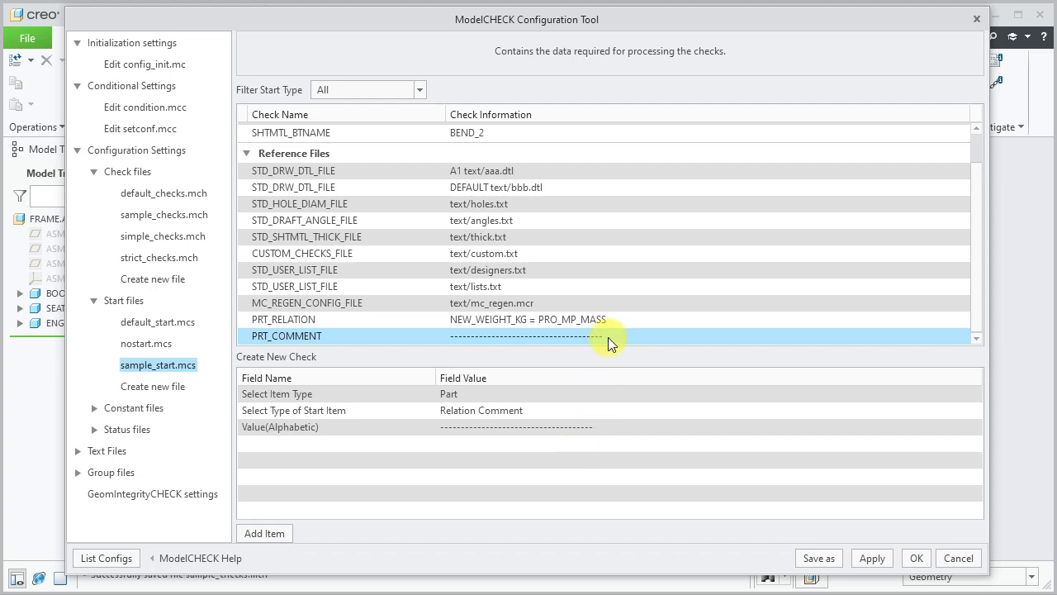
left_click(873, 559)
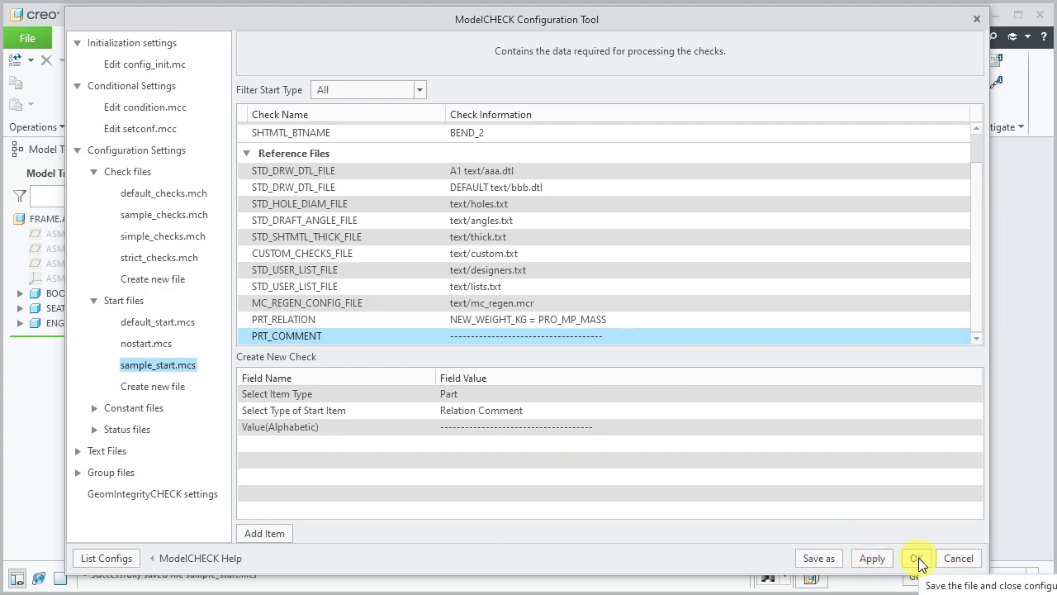
left_click(917, 559)
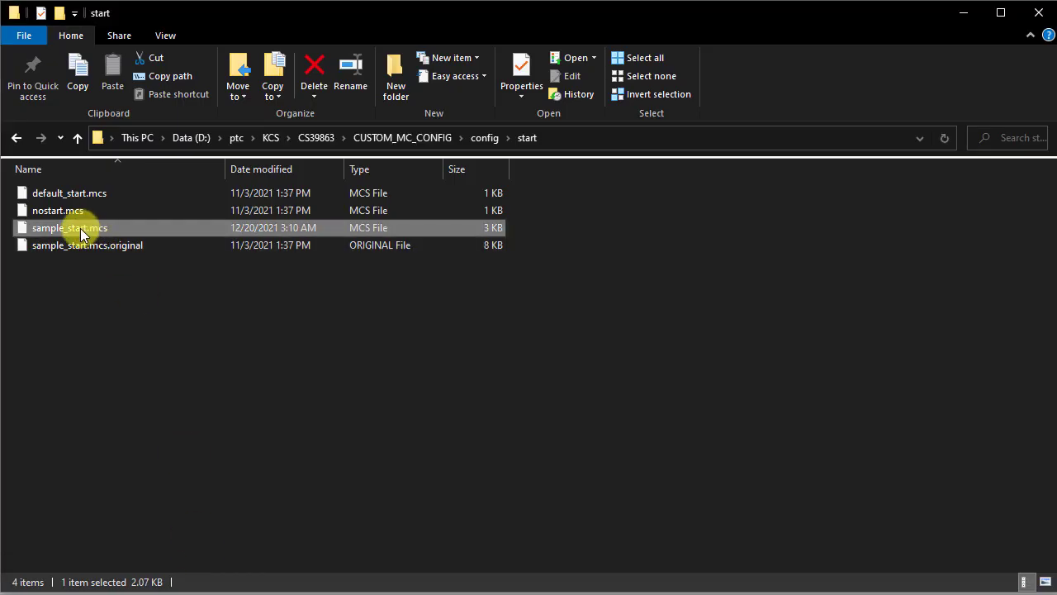
Open sample_start.mcs from the start folder in Notepad++ and examine its PRT_COMMENT, PRT_RELATION, ASM_COMMENT and ASM_RELATION entries
right_click(80, 228)
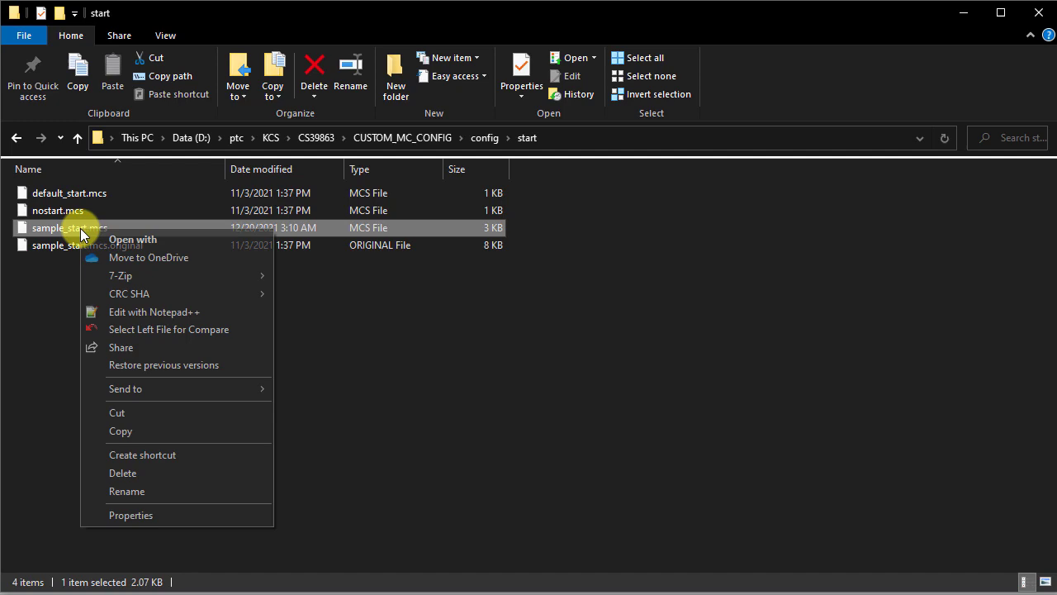
left_click(121, 311)
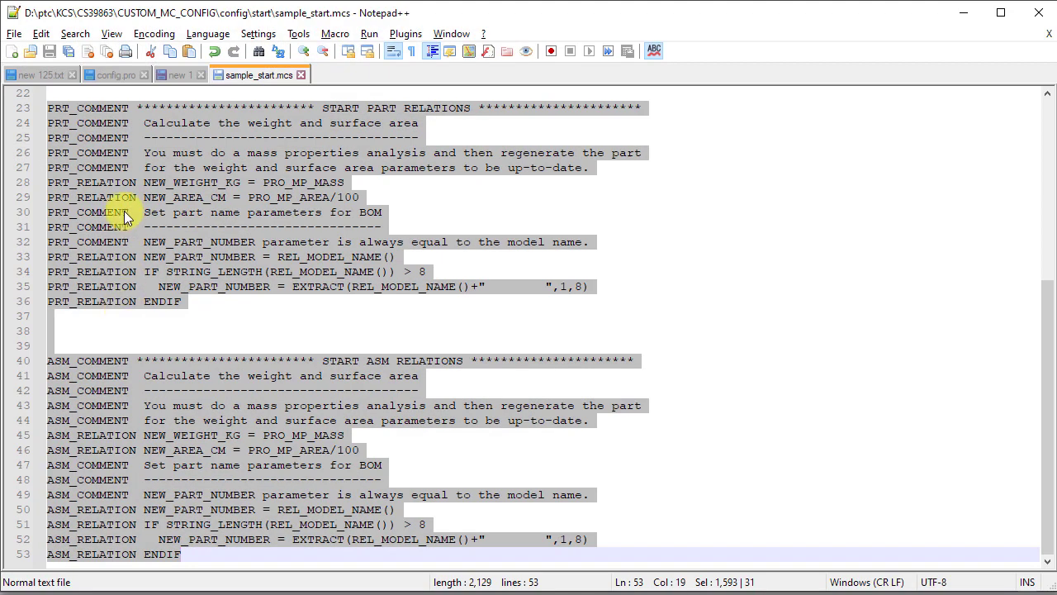
double_click(93, 108)
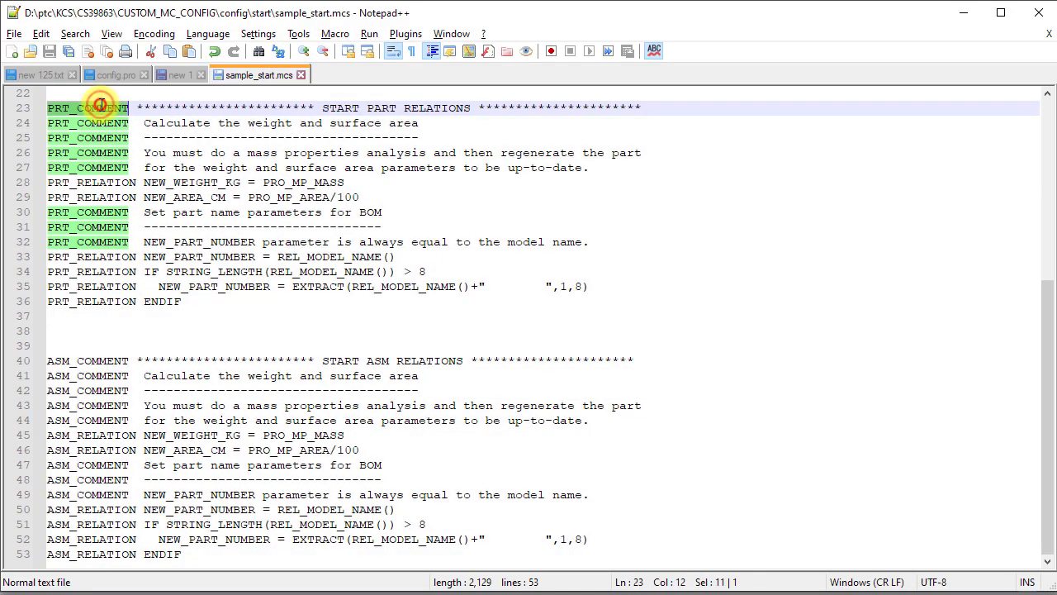
double_click(98, 185)
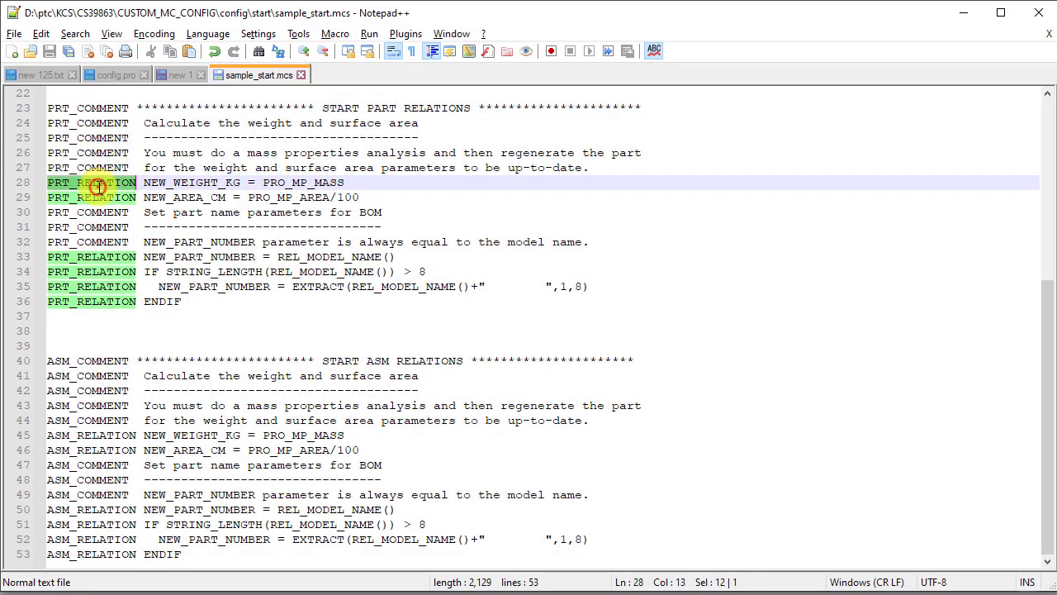
double_click(92, 360)
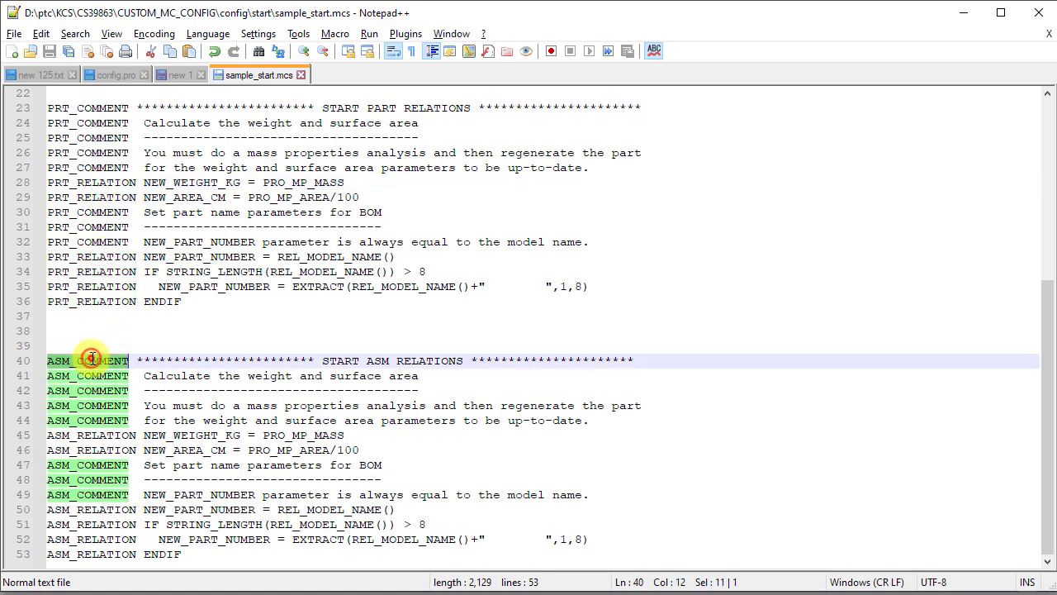
double_click(88, 435)
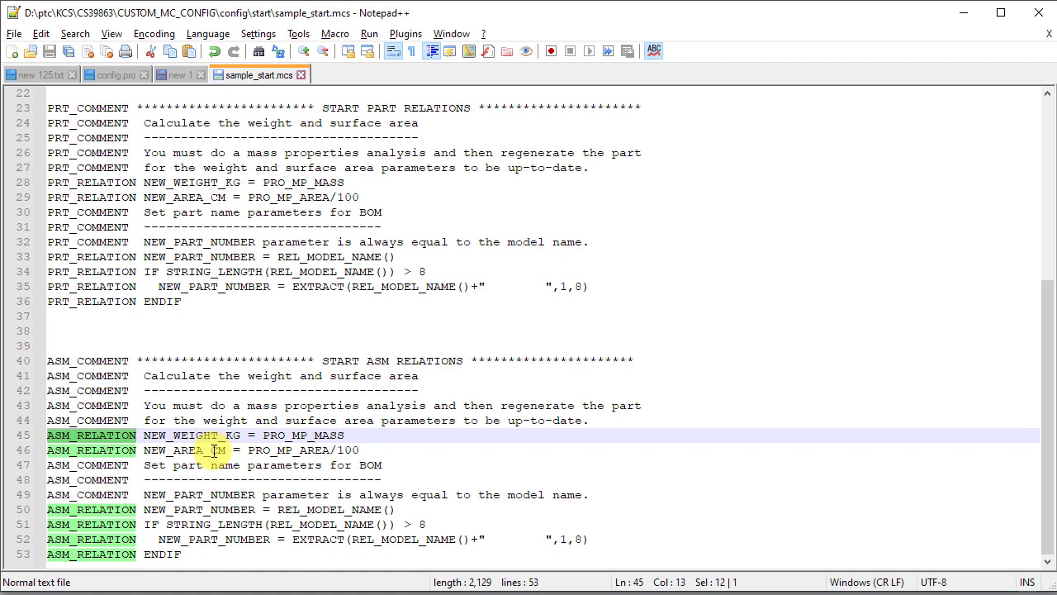
Switch back to Creo Parametric and check the existing relations of the FRAME assembly's BOOT part
key("alt+Tab")
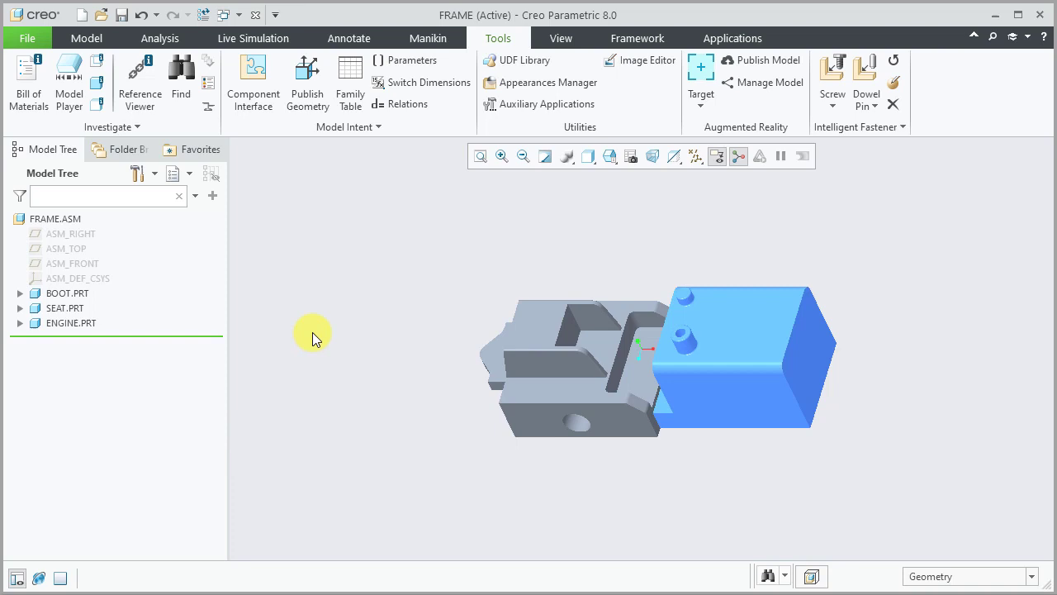
left_click(406, 109)
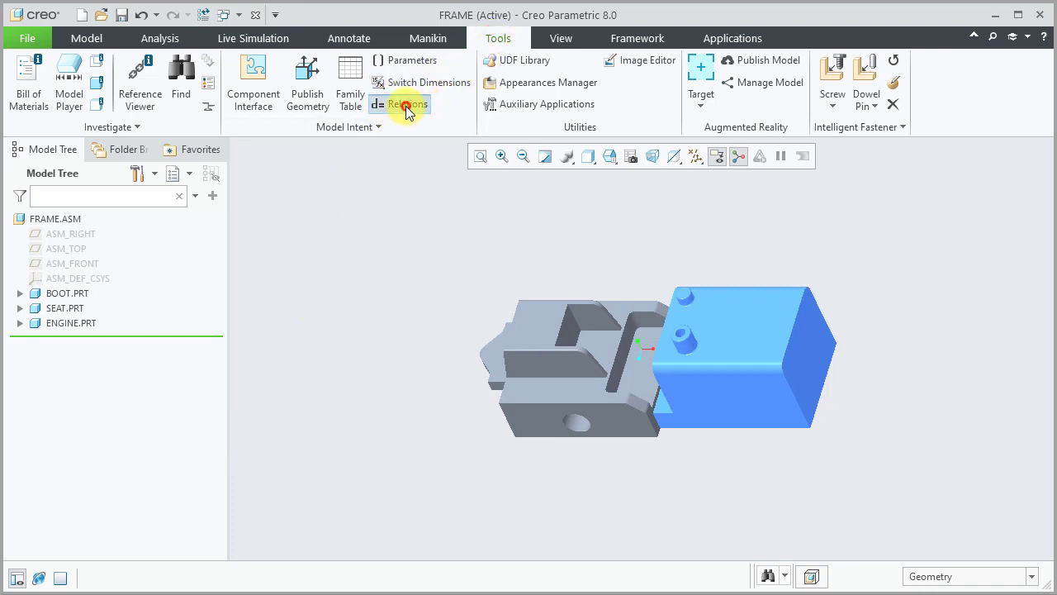
left_click(397, 172)
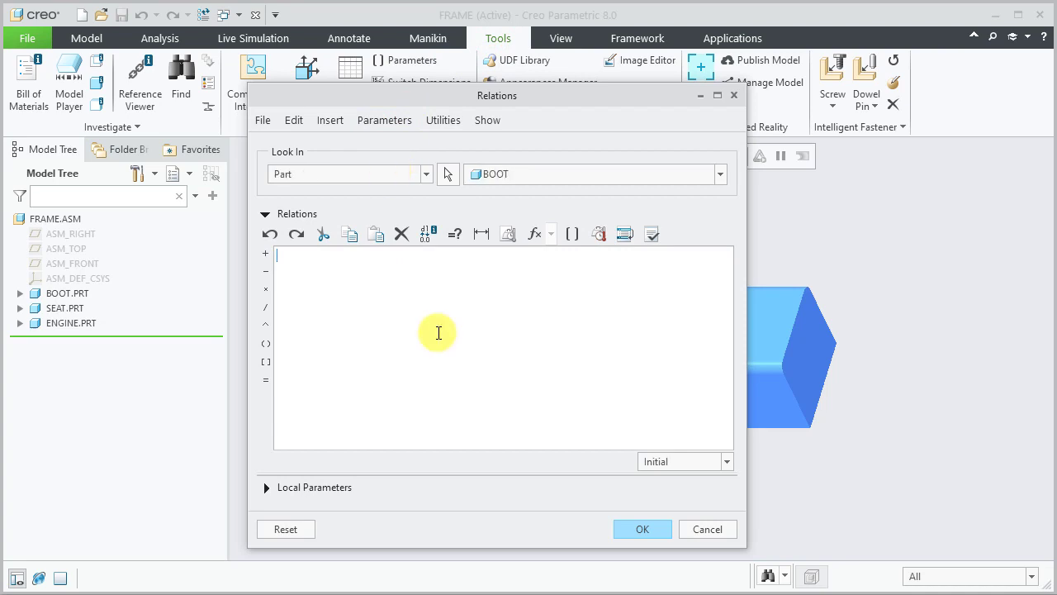
left_click(635, 531)
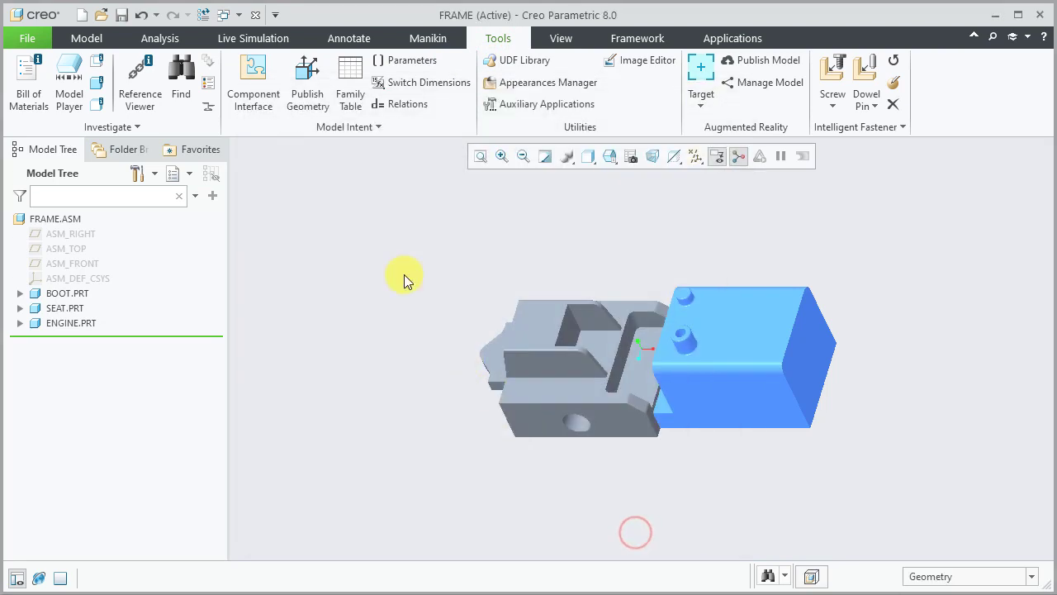
Run ModelCHECK Interactive on all levels of the FRAME assembly and expand the report's Missing Relations and Comments entry
left_click(38, 41)
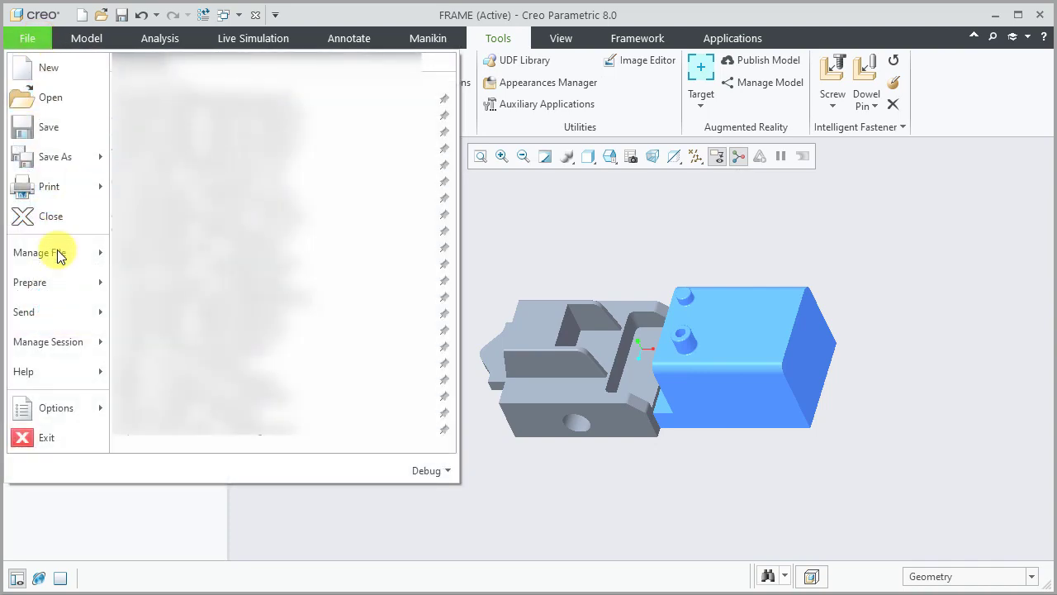
left_click(55, 283)
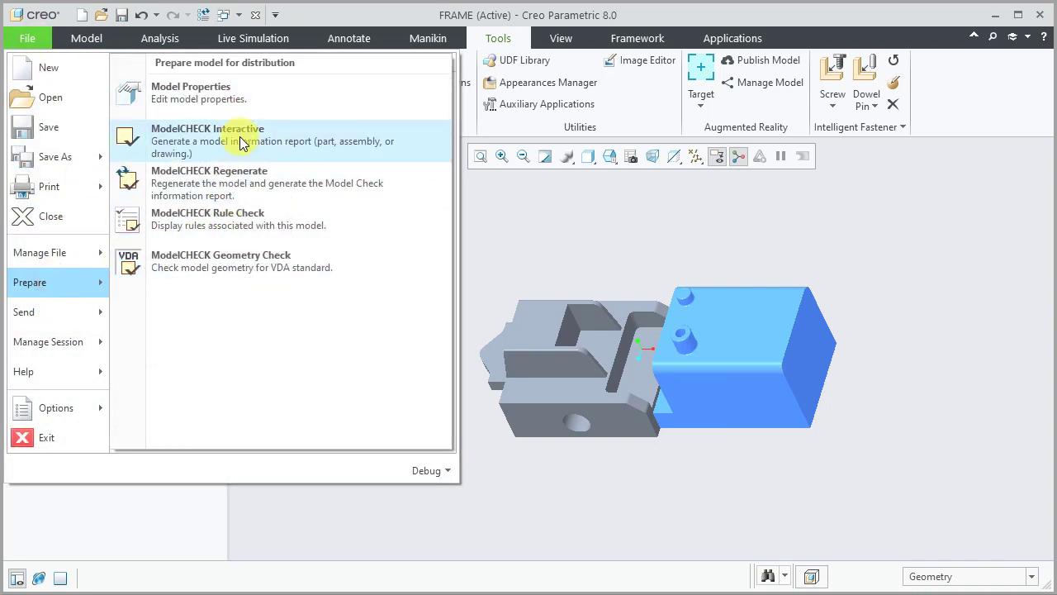
left_click(242, 144)
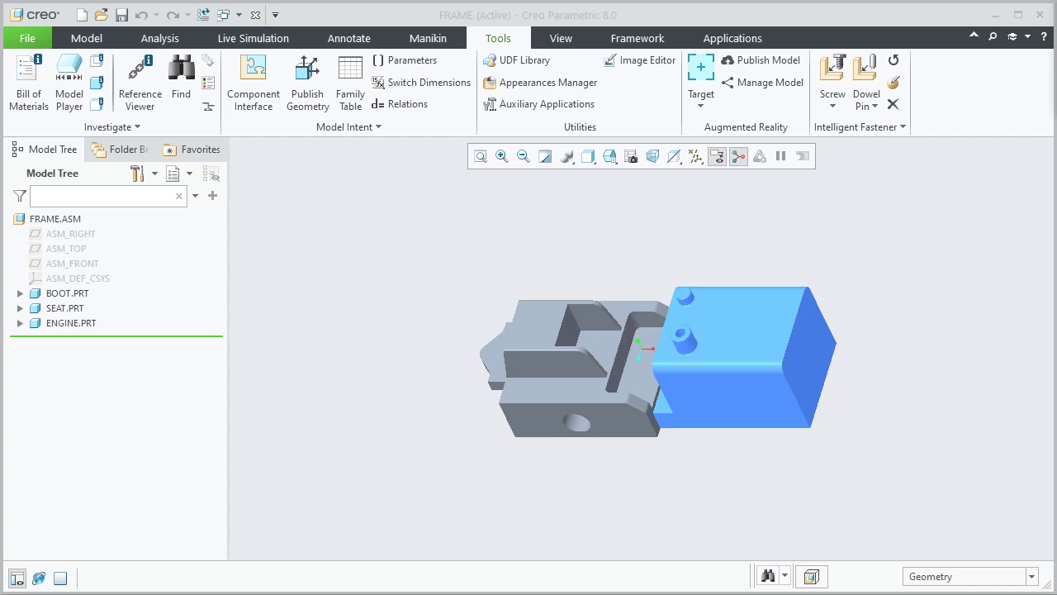
left_click_drag(972, 17, 906, 13)
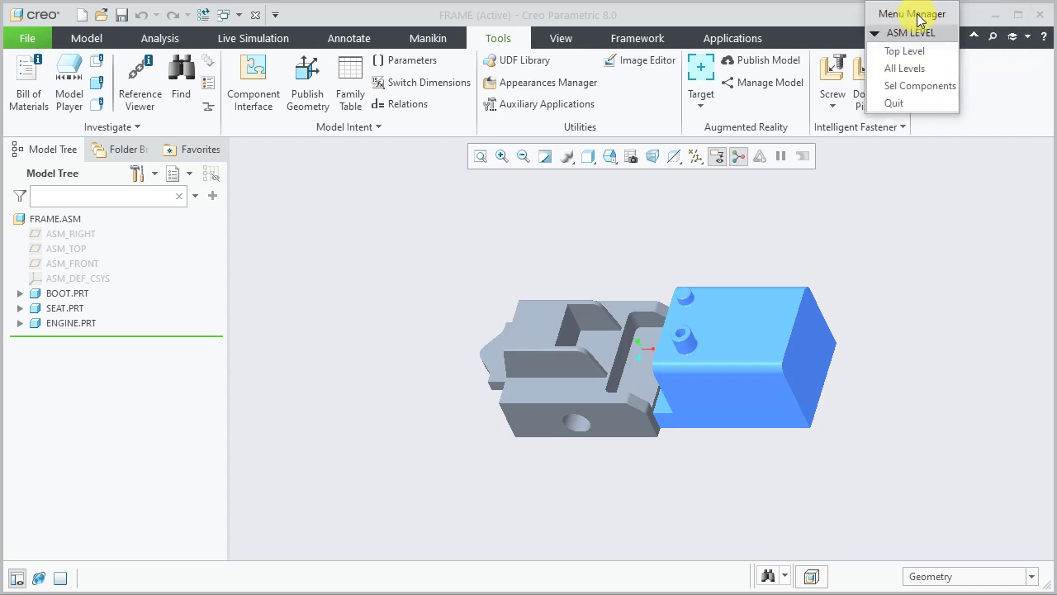
left_click(905, 72)
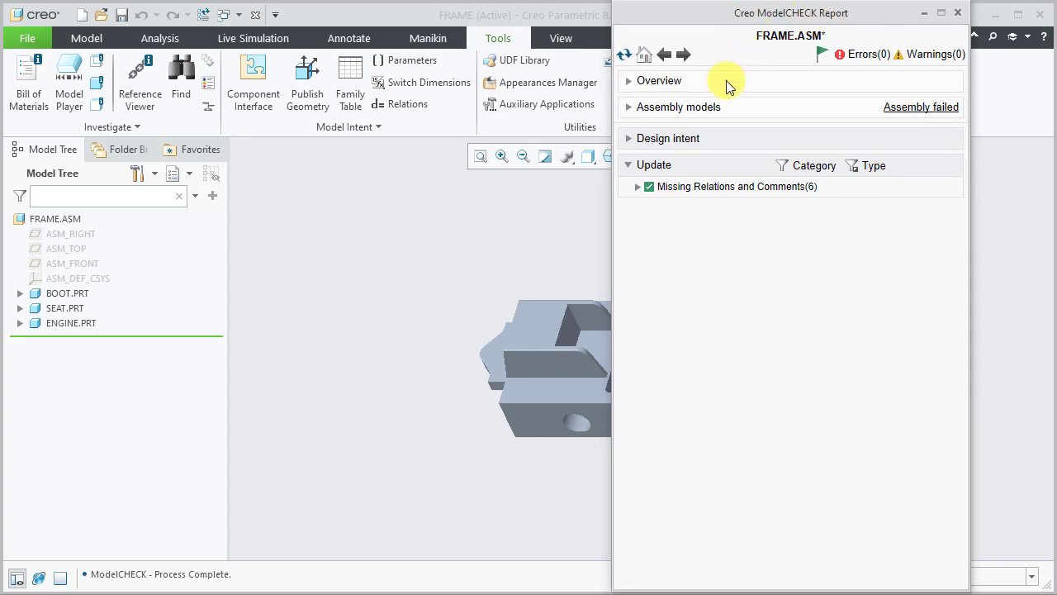
left_click(638, 188)
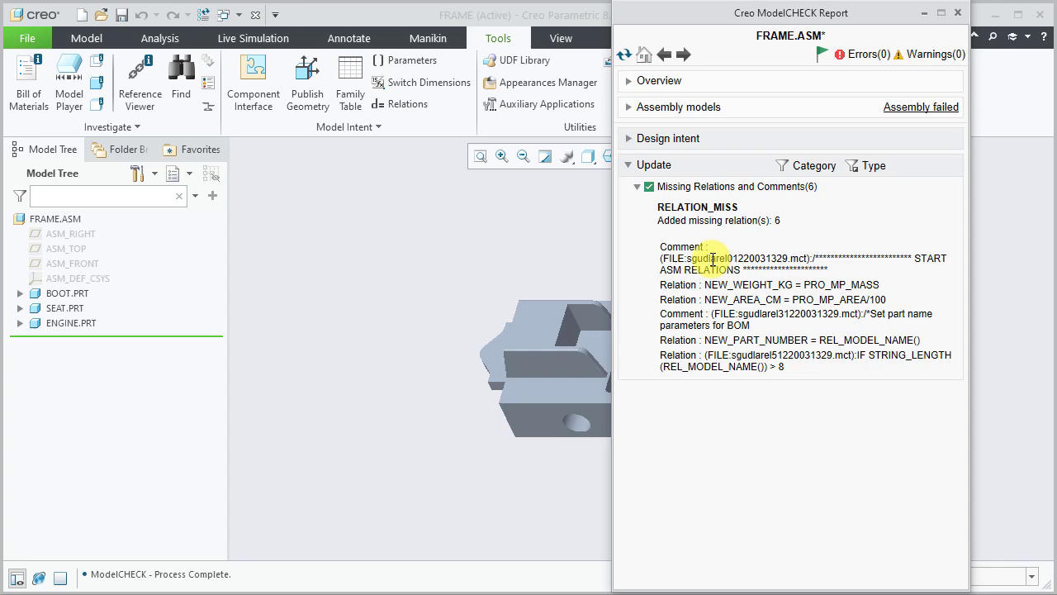
Review the relations and comments of the FRAME assembly and its BOOT part in the Relations dialog
left_click(488, 38)
left_click(391, 104)
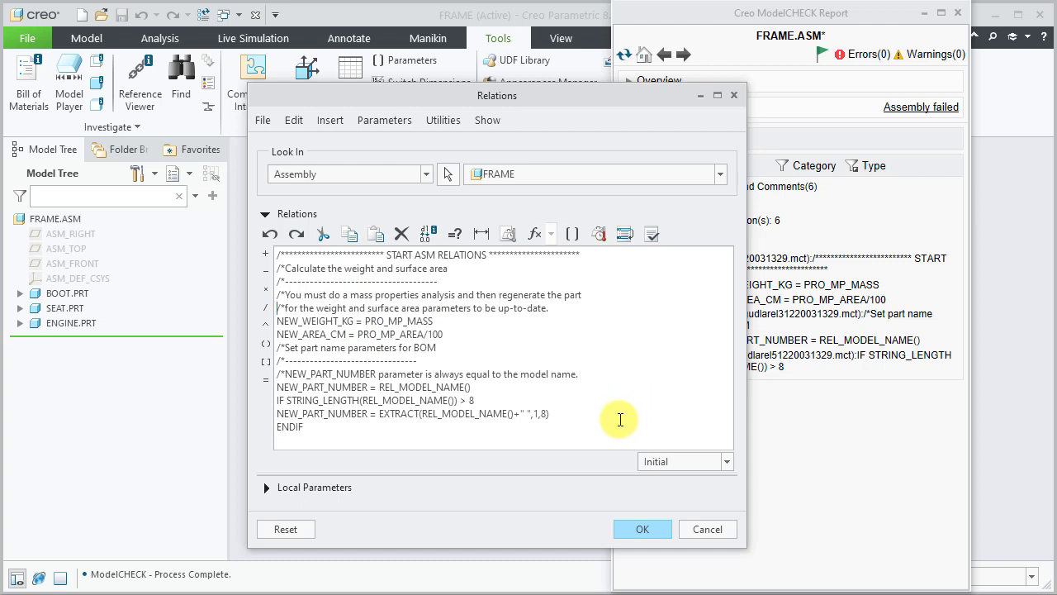
left_click(423, 175)
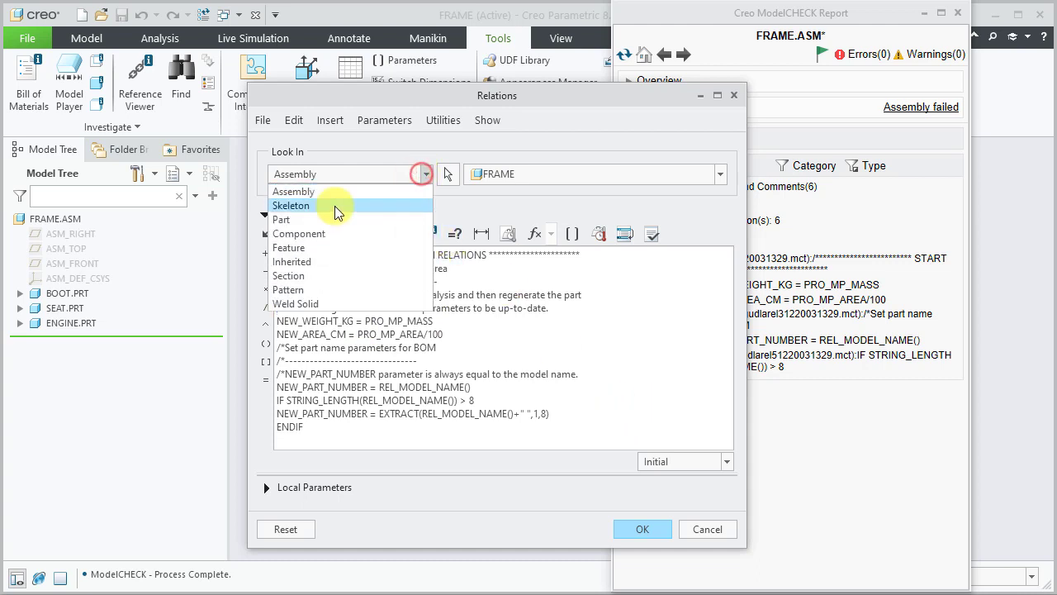
left_click(310, 218)
left_click(64, 294)
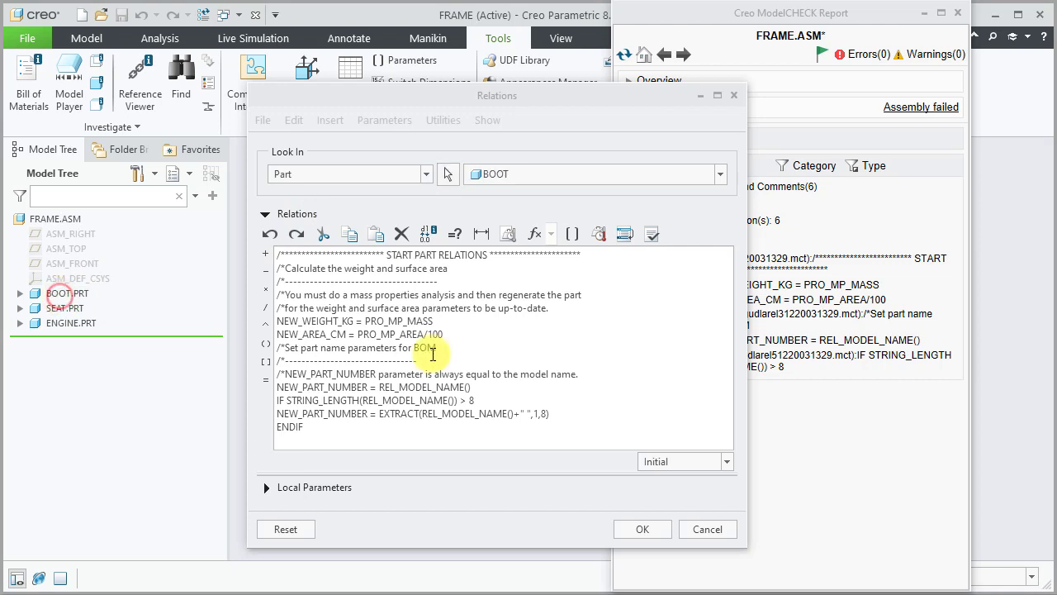